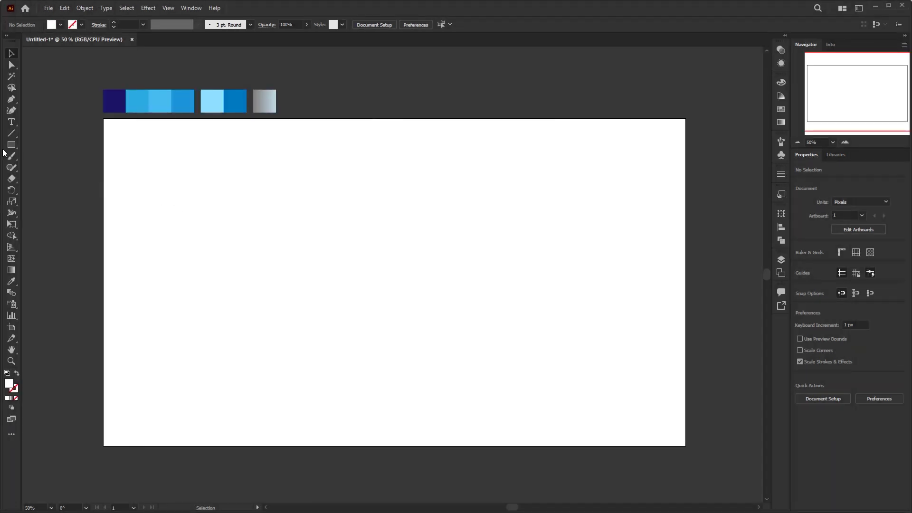
Draw a white 1920 × 1080 px rectangle spanning the entire artboard
left_click_drag(11, 144, 686, 446)
Fill the rectangle with the grey-to-light-blue sample gradient angled at 90°
left_click(18, 284)
left_click(266, 96)
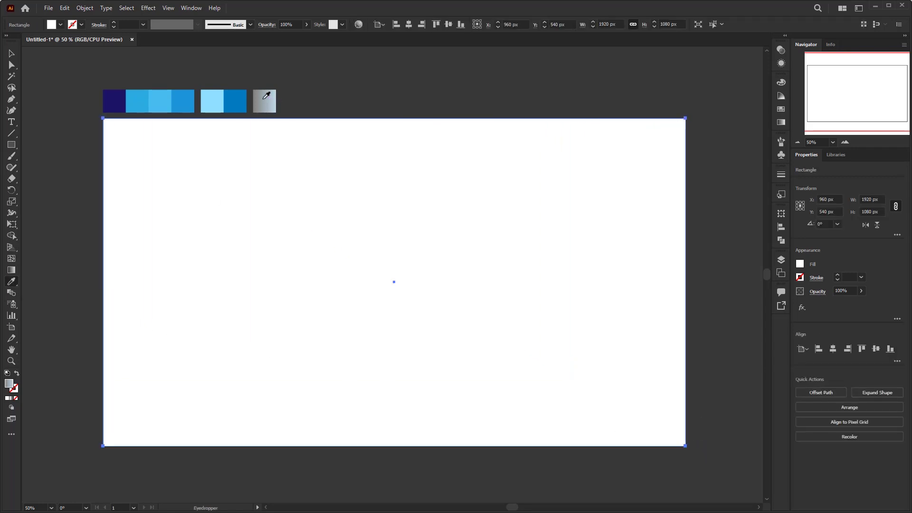
left_click(266, 96)
left_click(780, 124)
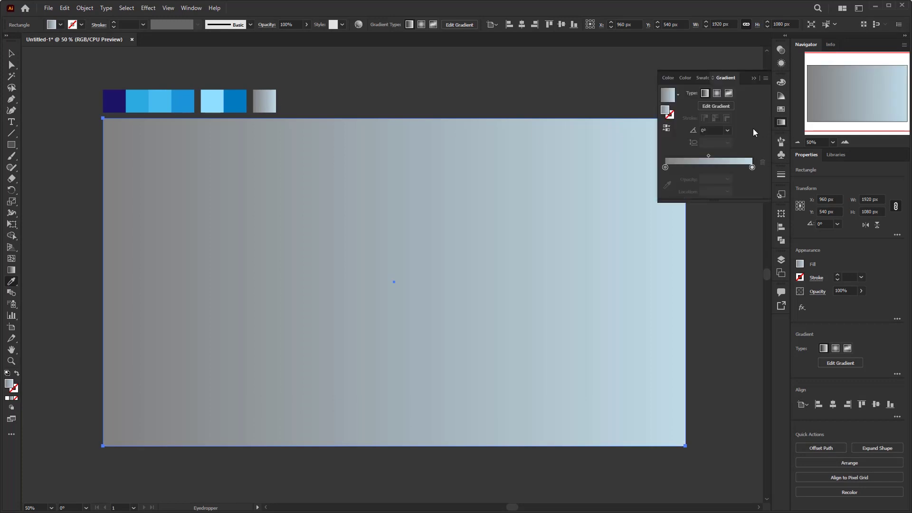
left_click(727, 130)
left_click(738, 182)
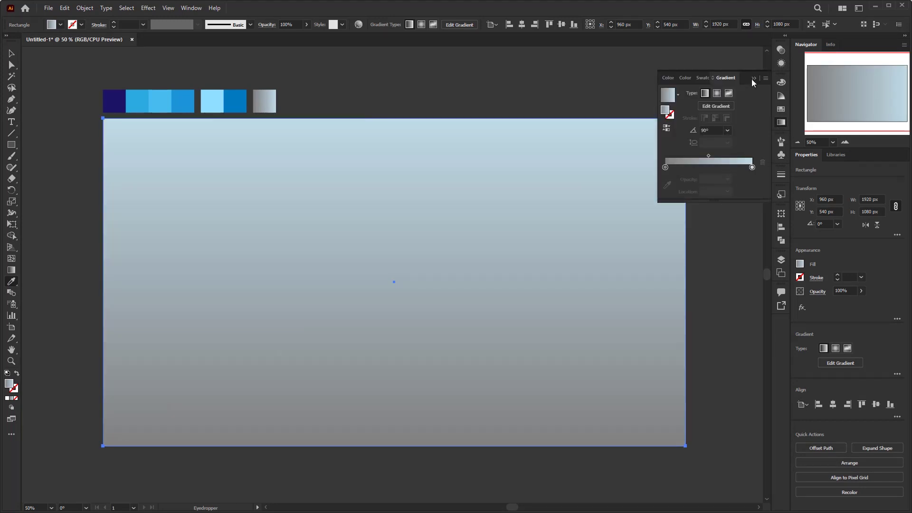
Lock the background rectangle in place with Object > Lock > Selection
left_click(83, 8)
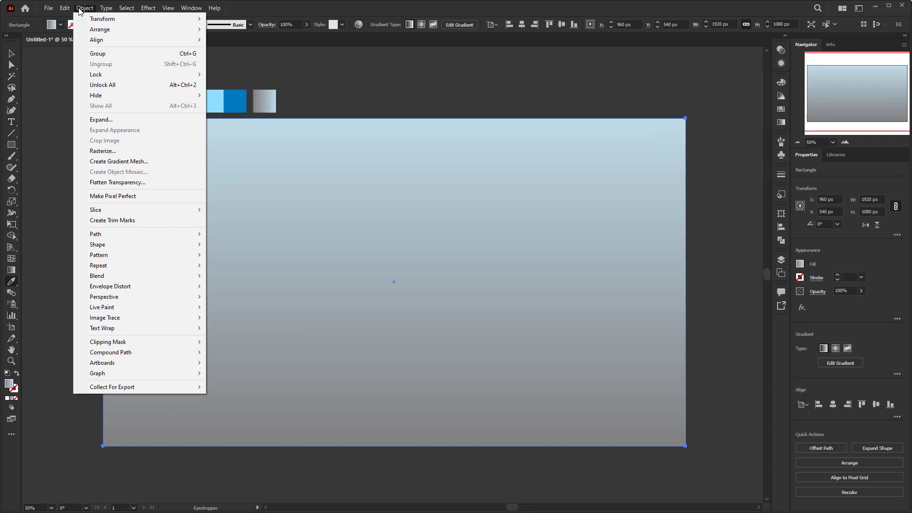
mouse_move(109, 74)
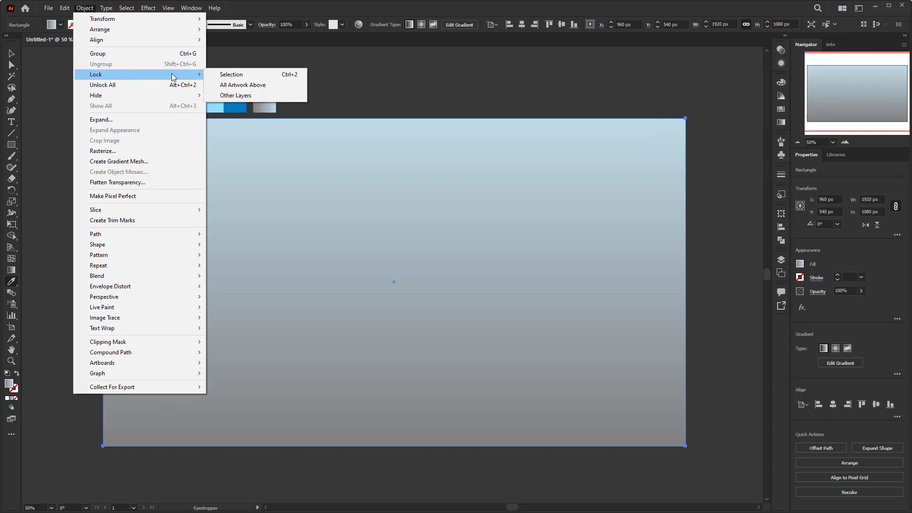
left_click(238, 78)
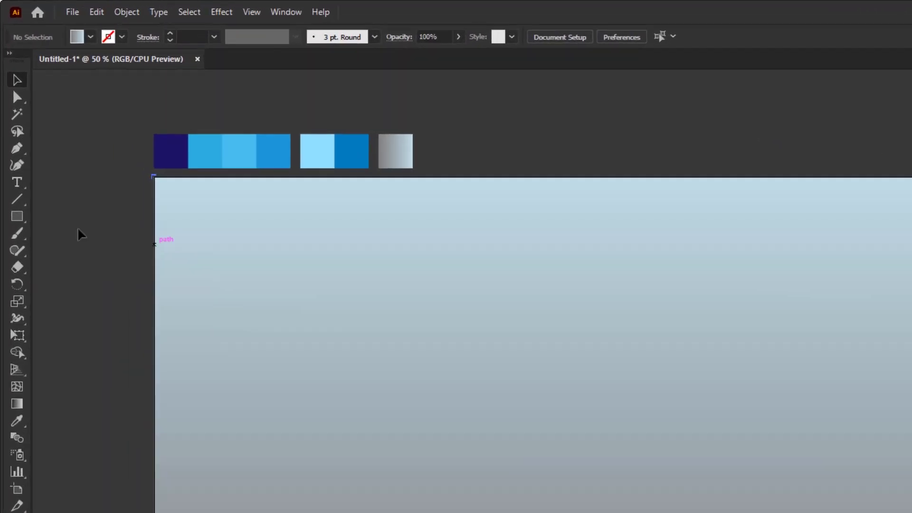
Create a 710 × 710 px circle centred horizontally and vertically on the artboard
left_click_drag(17, 216, 67, 251)
left_click(540, 374)
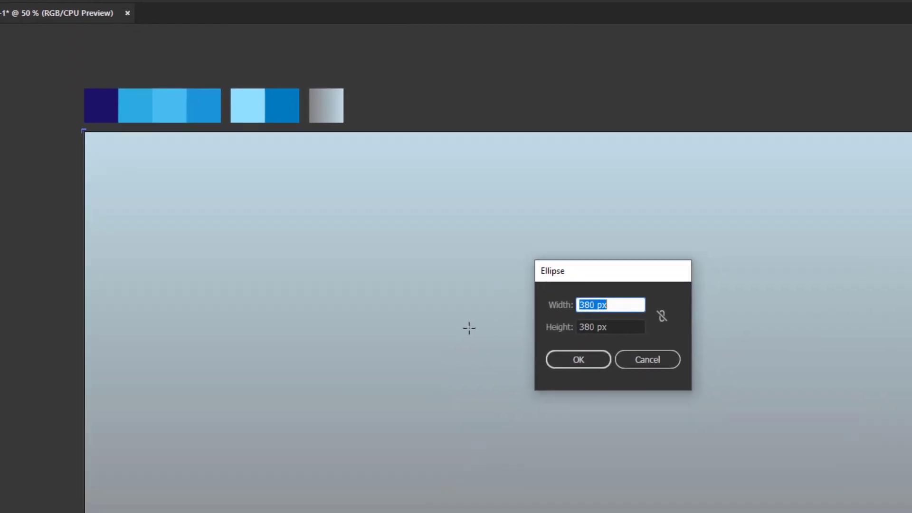
type("710")
key("Tab")
type("7")
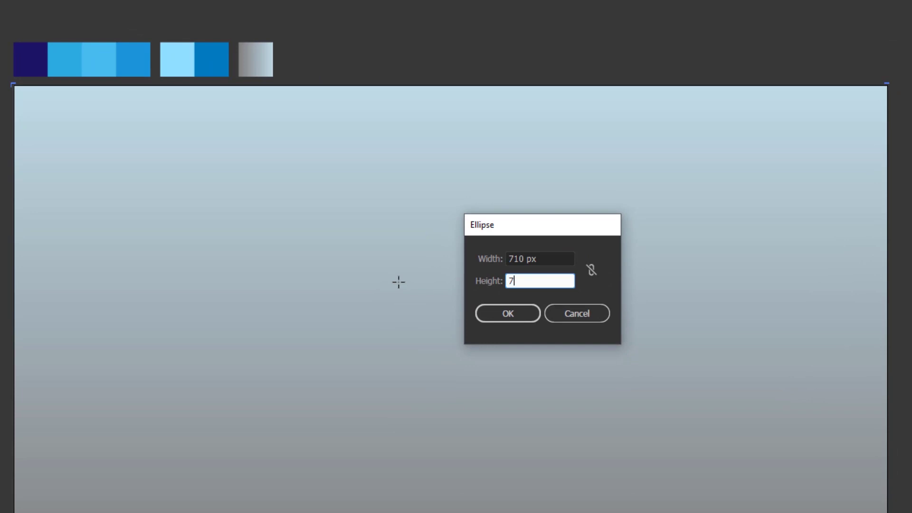
key("Return")
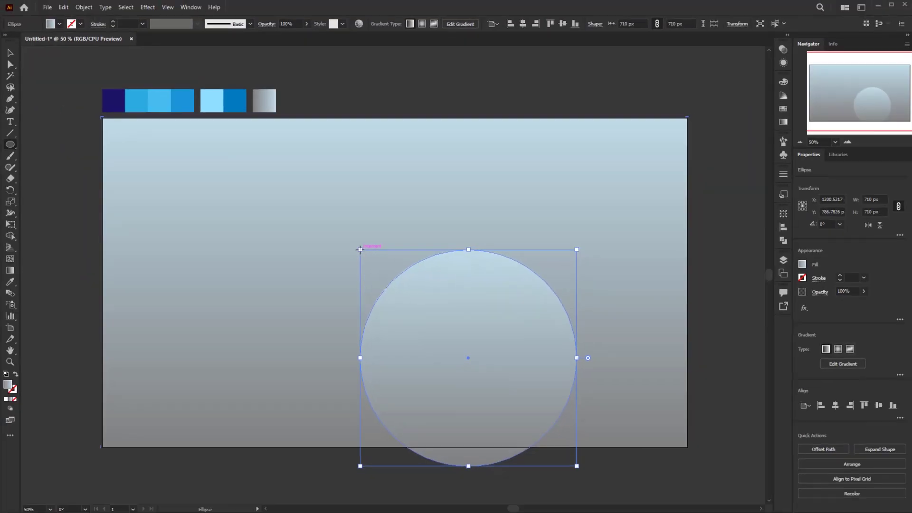
left_click(522, 26)
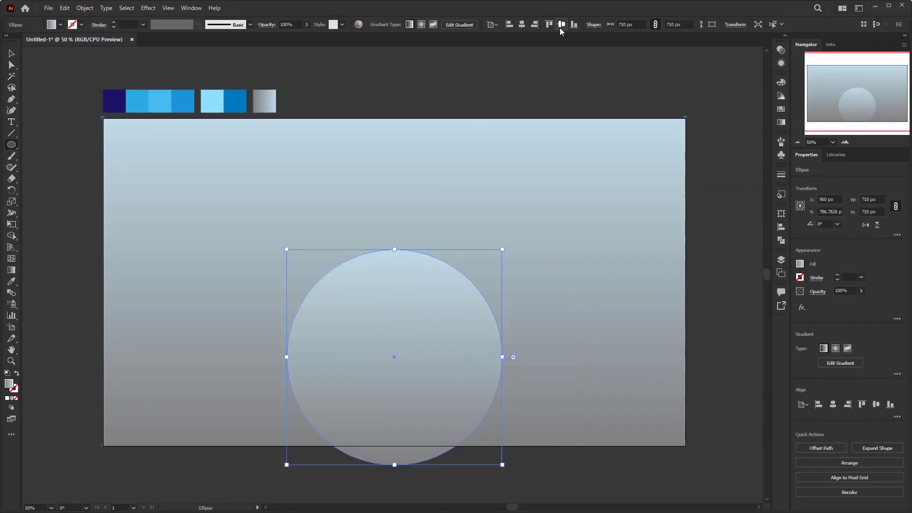
left_click(560, 27)
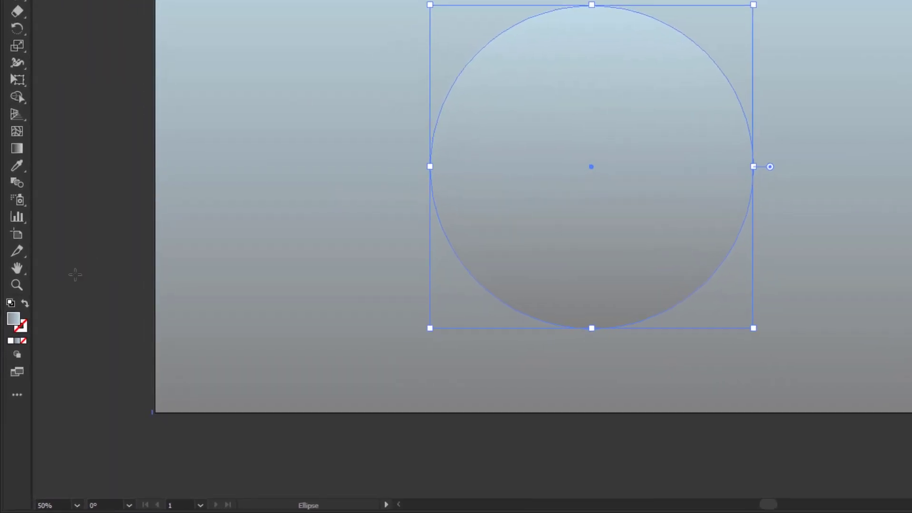
Swap fill and stroke so the circle has no fill and a 45 pt stroke
left_click(25, 305)
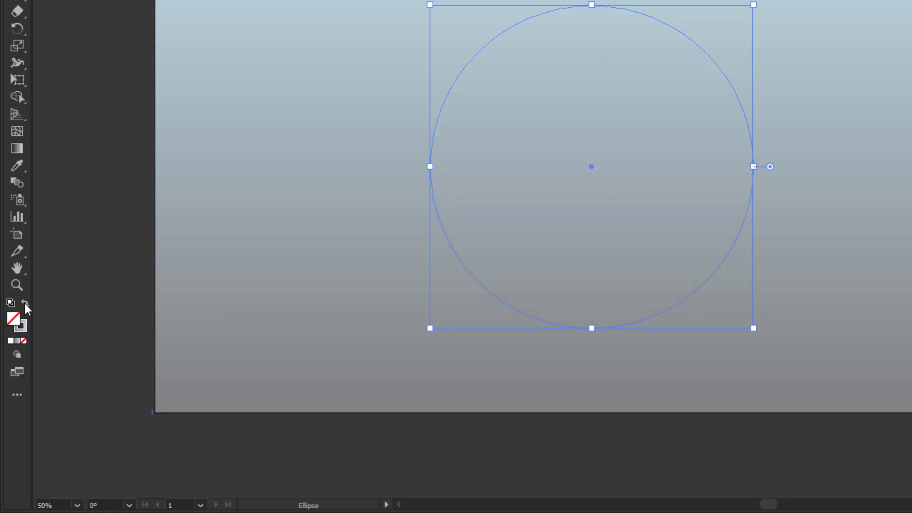
left_click(21, 328)
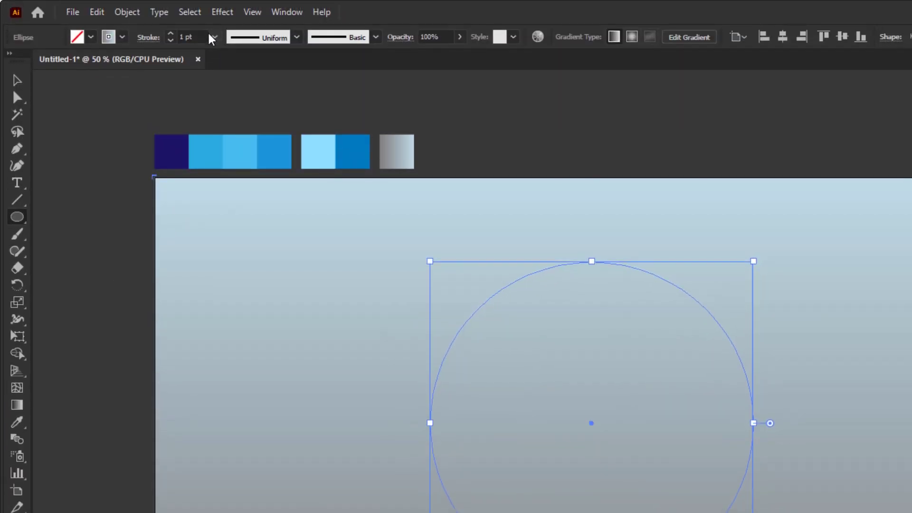
left_click(190, 36)
type("45")
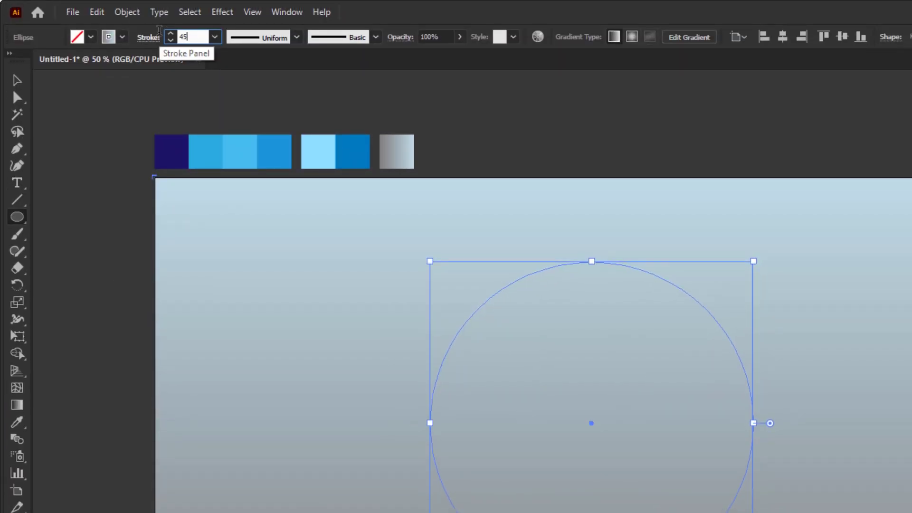
key("Return")
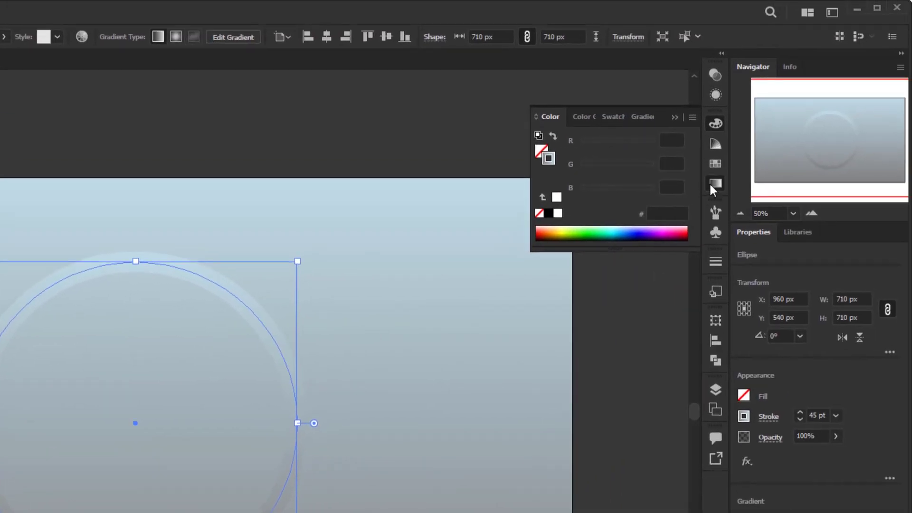
Widen the Gradient panel and apply the gradient along the ring's stroke
left_click(711, 186)
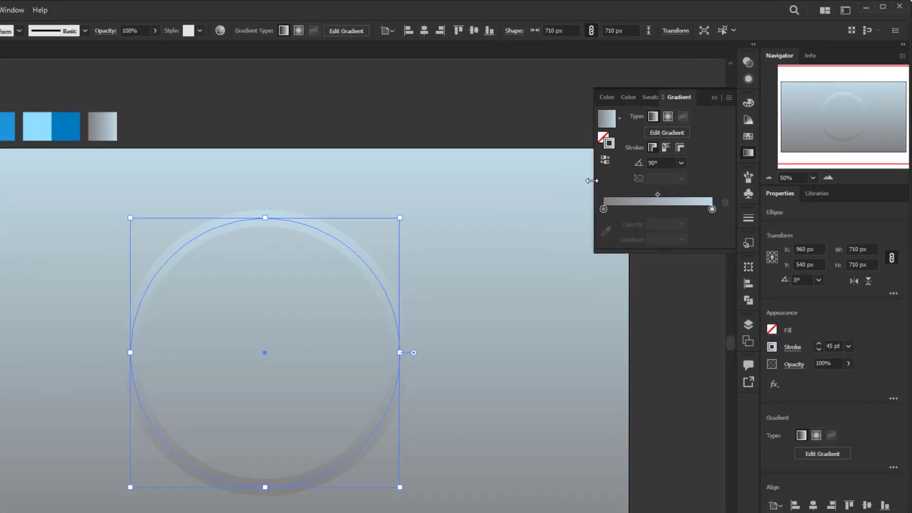
left_click_drag(529, 217, 0, 221)
left_click_drag(62, 147, 46, 147)
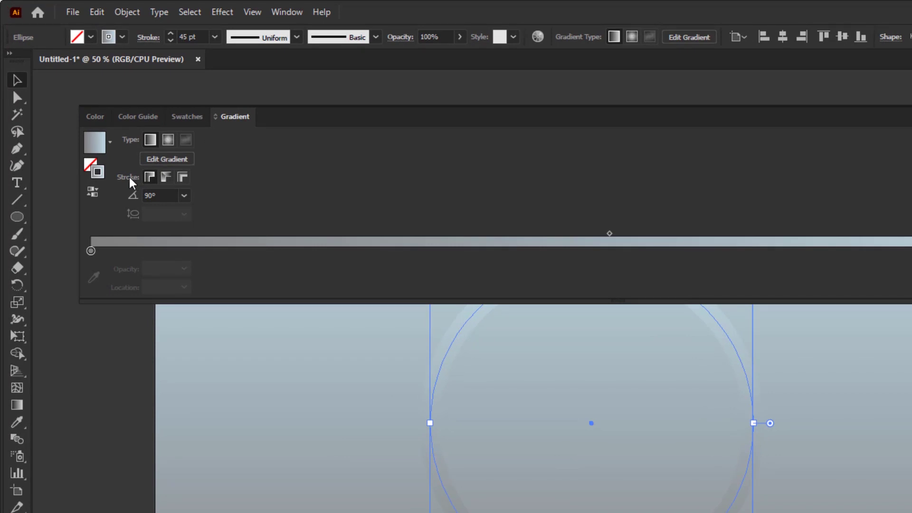
left_click(165, 178)
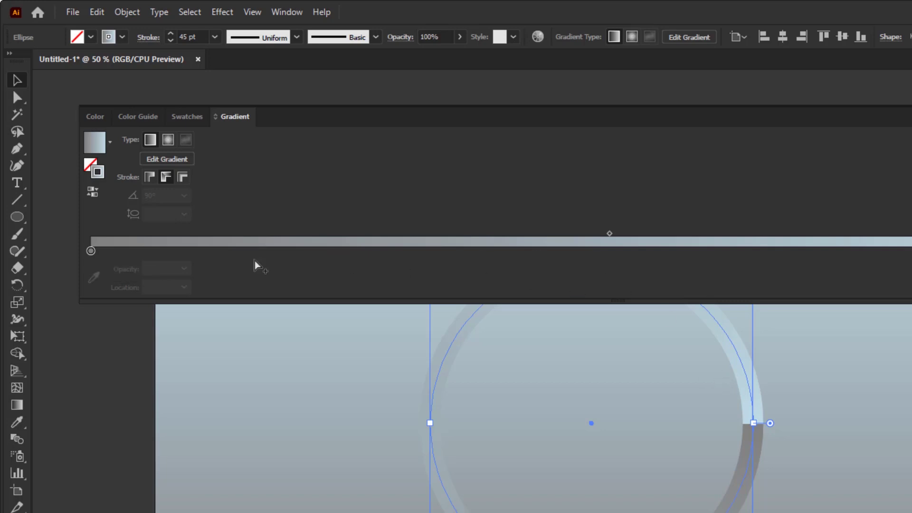
Set the gradient's start stop to a lighter grey and end stop to a darker grey
left_click(91, 251)
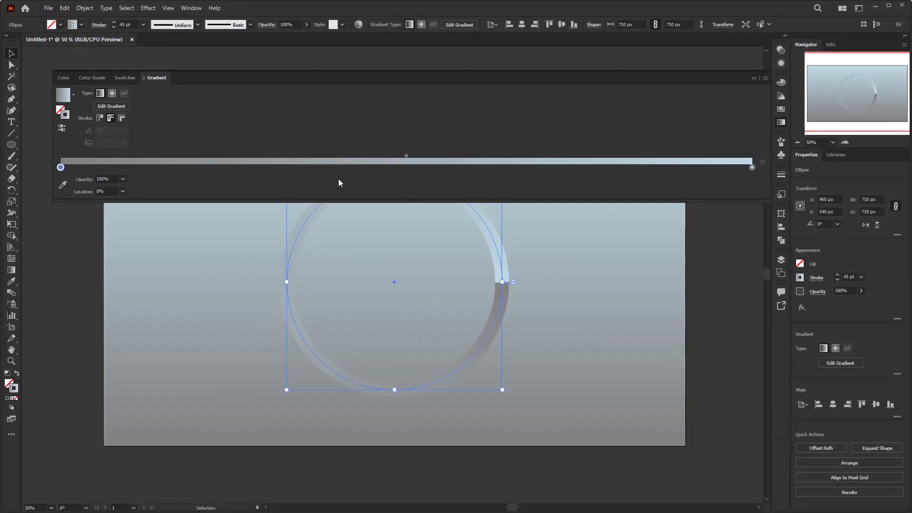
double_click(61, 168)
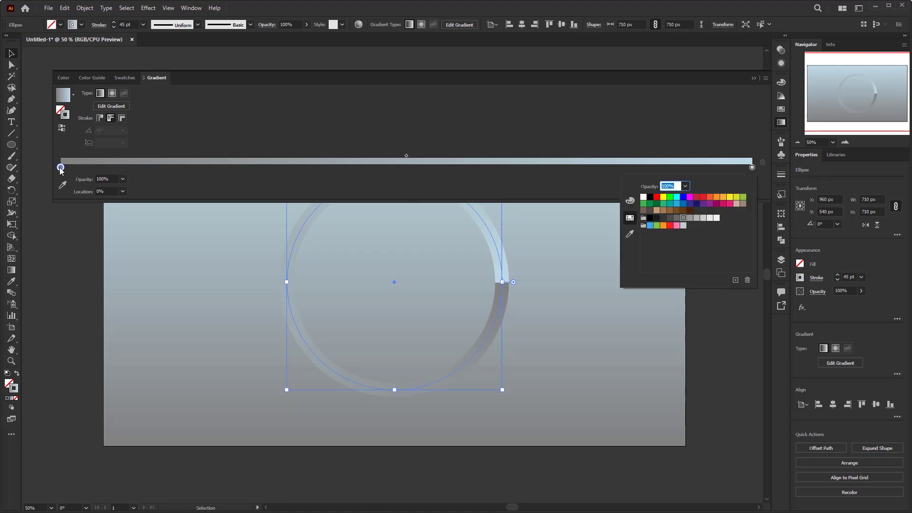
key("Escape")
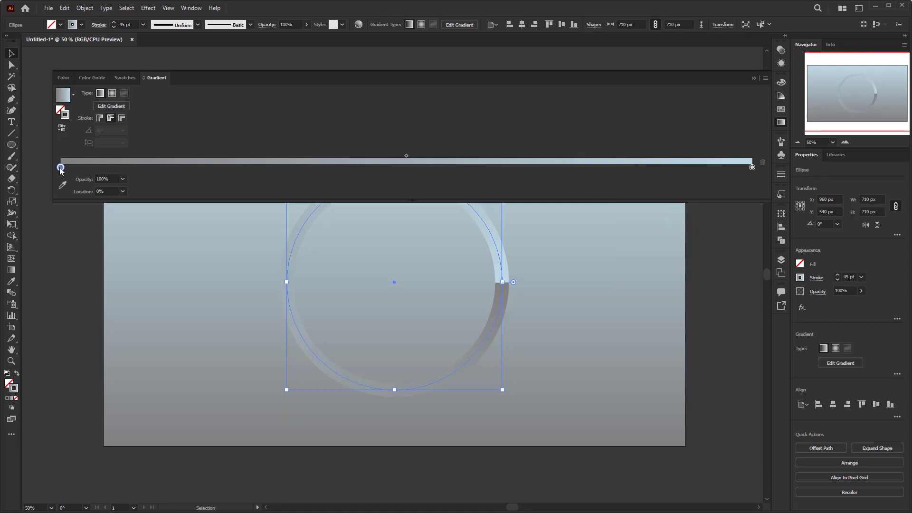
double_click(61, 169)
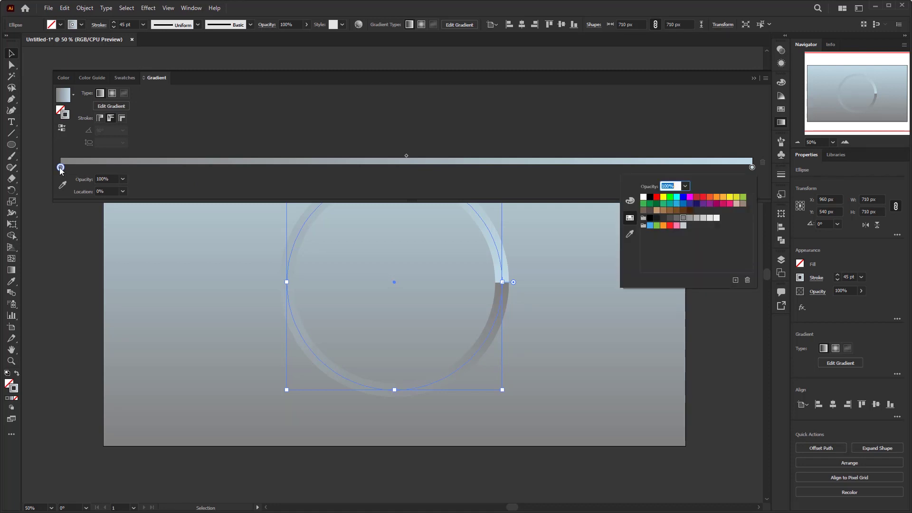
left_click(690, 218)
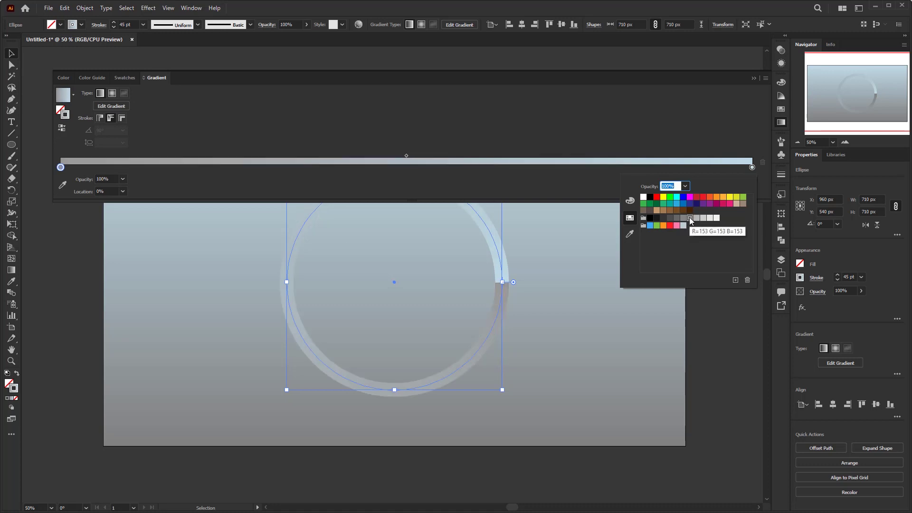
double_click(752, 167)
left_click(691, 218)
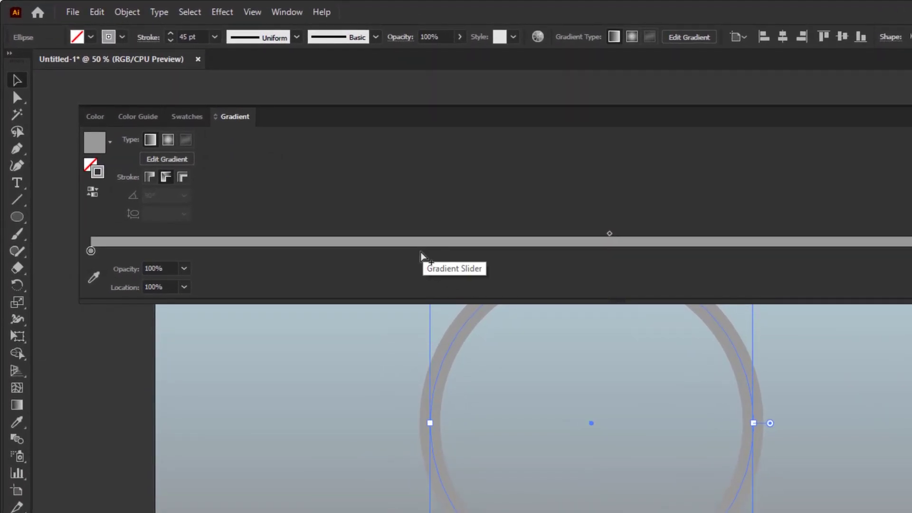
Add a light grey gradient stop and move it to about 5% near the start
left_click(420, 252)
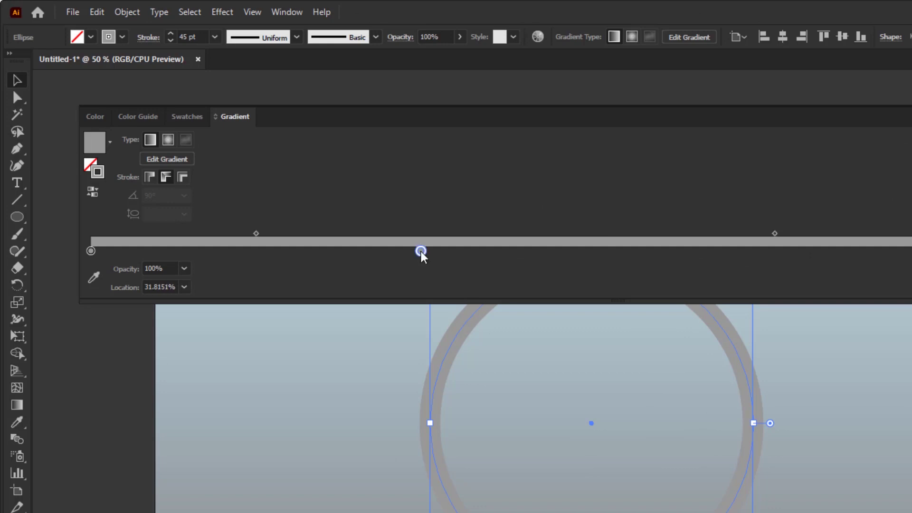
double_click(421, 252)
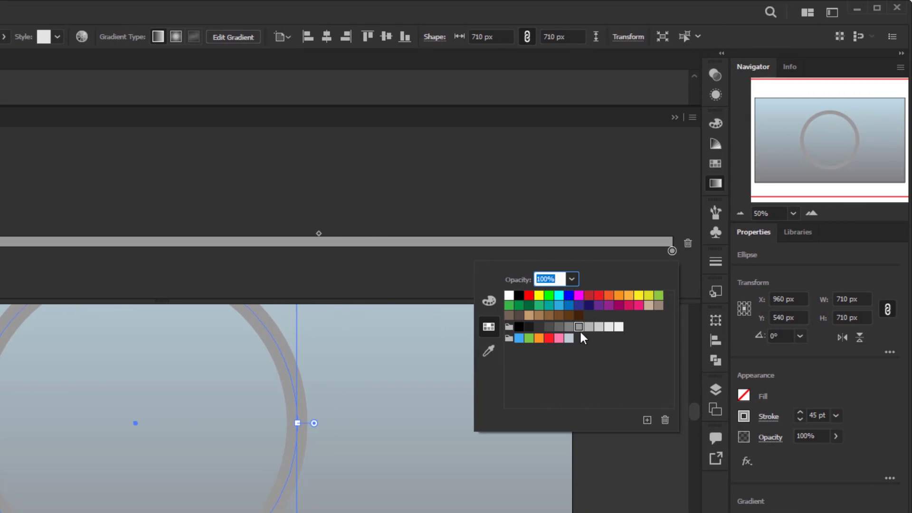
left_click(600, 327)
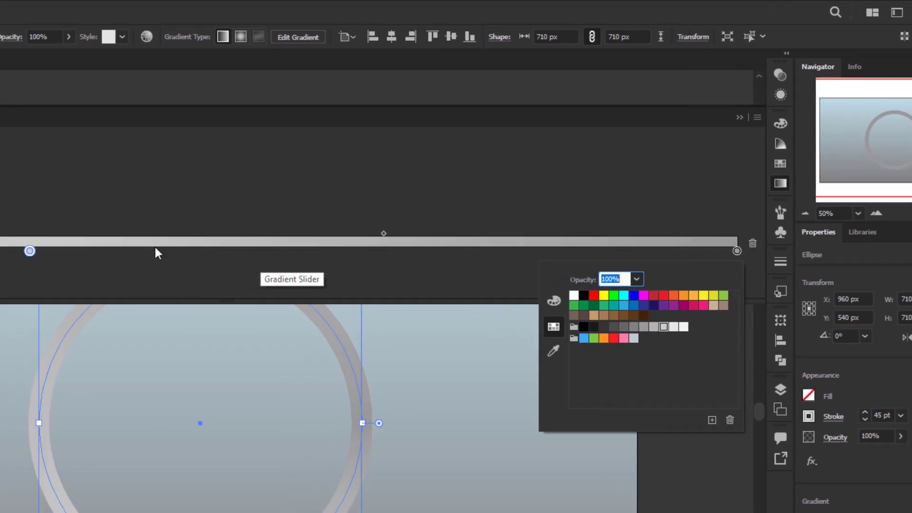
left_click(29, 251)
left_click_drag(29, 250, 0, 252)
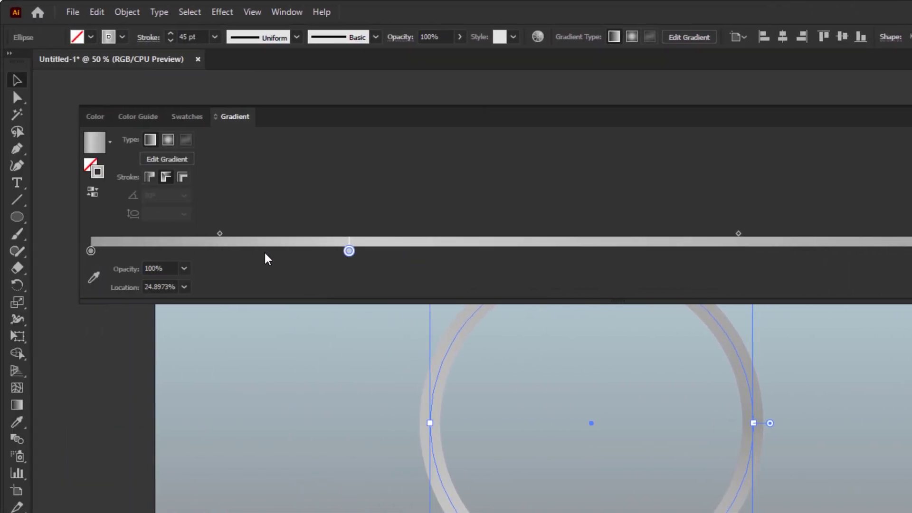
left_click_drag(147, 251, 147, 252)
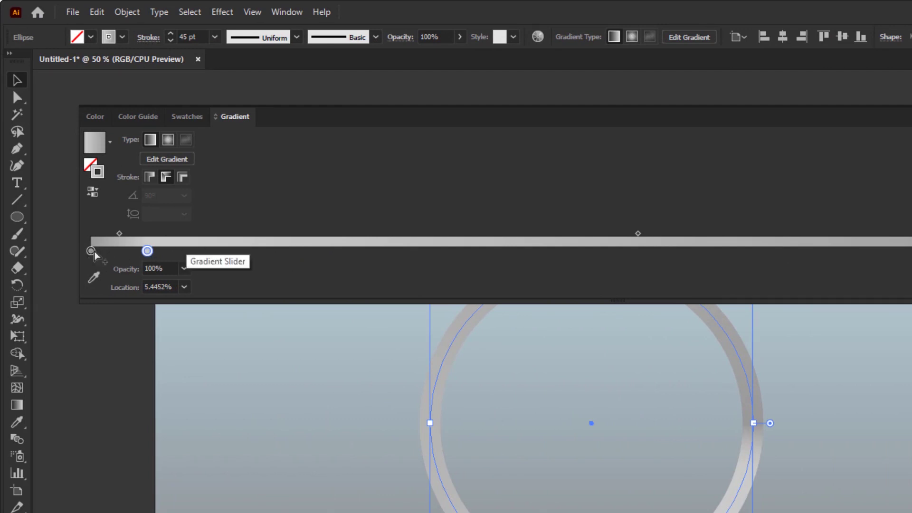
key("alt")
Copy gradient stops along the ring at about 7.3%, 20.3%, one-third, 43%, 72% and near the end
left_click_drag(91, 251, 191, 254)
left_click_drag(90, 251, 356, 258)
left_click_drag(301, 252, 379, 258)
left_click_drag(301, 257, 529, 254)
left_click_drag(409, 253, 612, 253)
left_click_drag(542, 253, 794, 253)
left_click_drag(668, 252, 802, 259)
mouse_move(702, 252)
left_mouse_down()
mouse_move(791, 252)
mouse_move(715, 255)
left_mouse_up()
left_click_drag(620, 252, 782, 252)
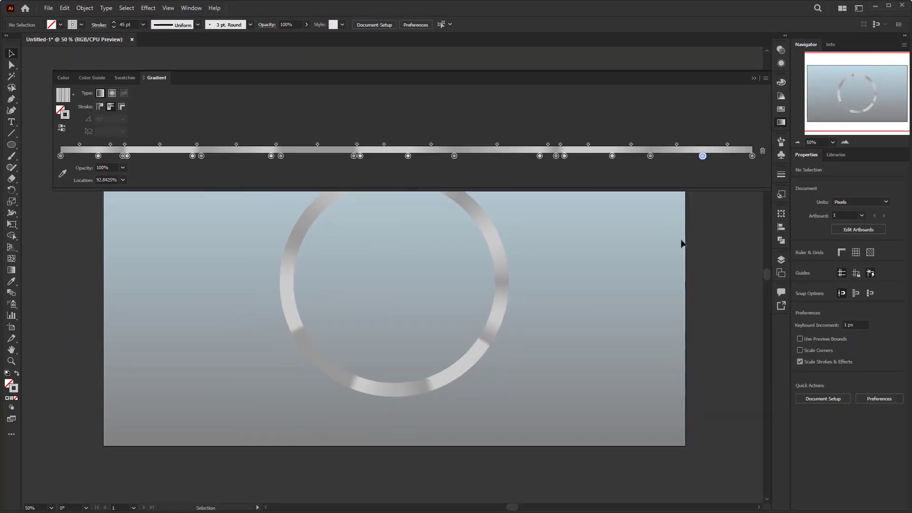
Give a middle stop and the stop near 19% lighter greys, then deselect the ring
left_click(756, 78)
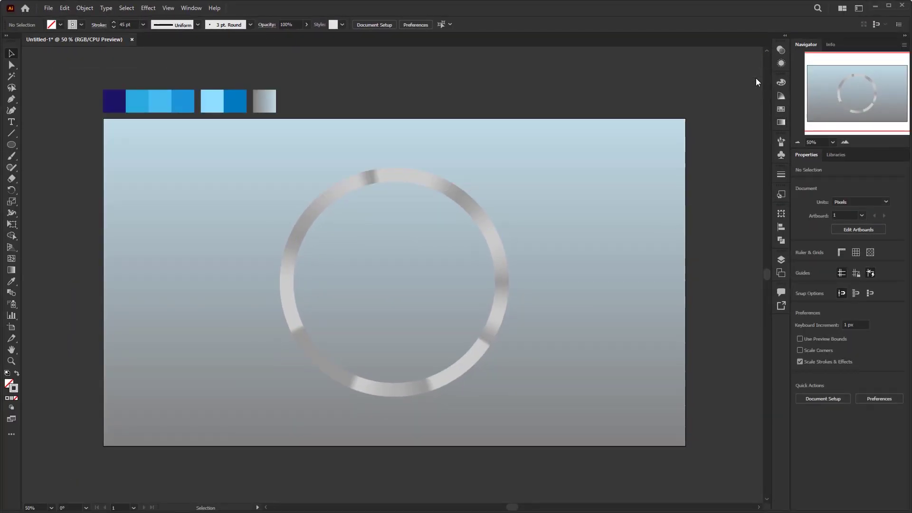
left_click_drag(344, 302, 343, 302)
left_click(781, 122)
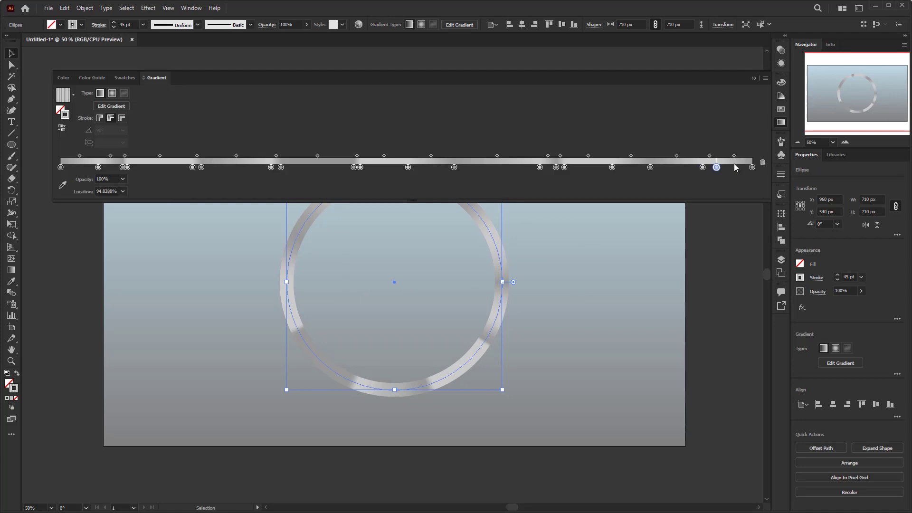
double_click(354, 167)
left_click(697, 218)
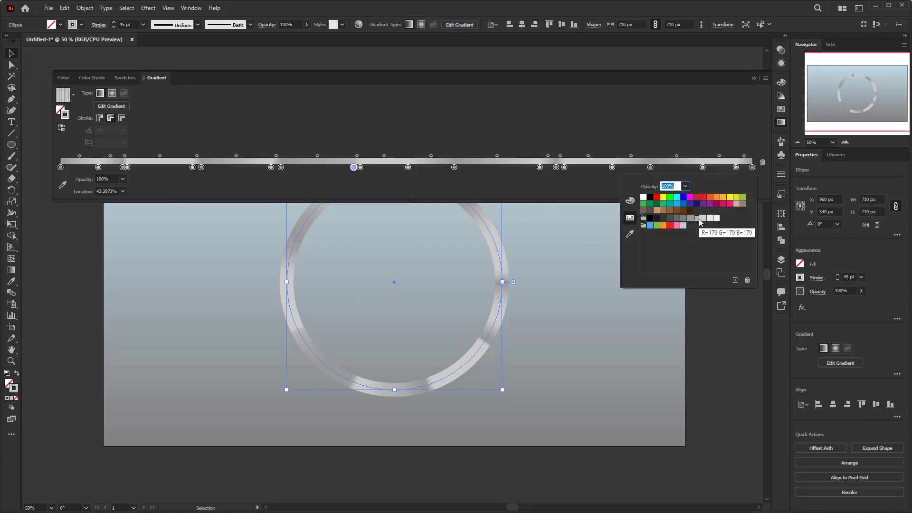
left_click(192, 167)
left_click(710, 218)
double_click(703, 168)
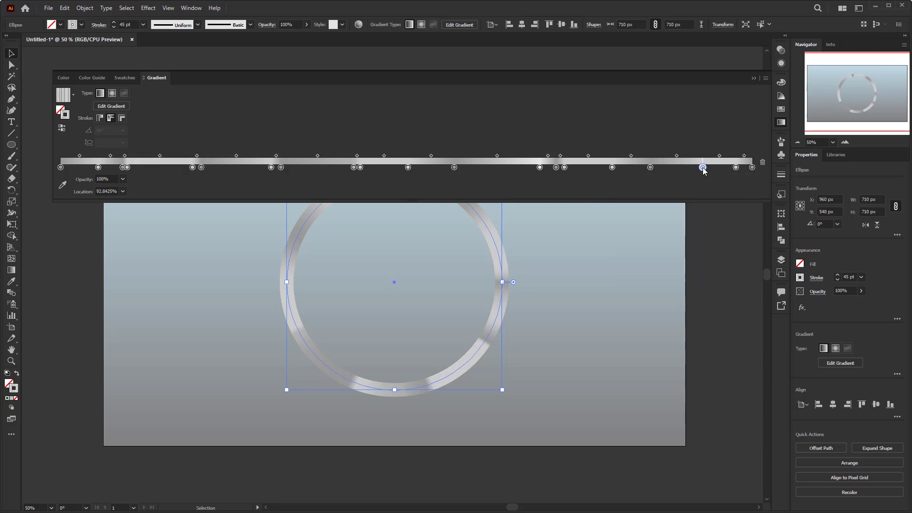
left_click(754, 78)
left_click(658, 220)
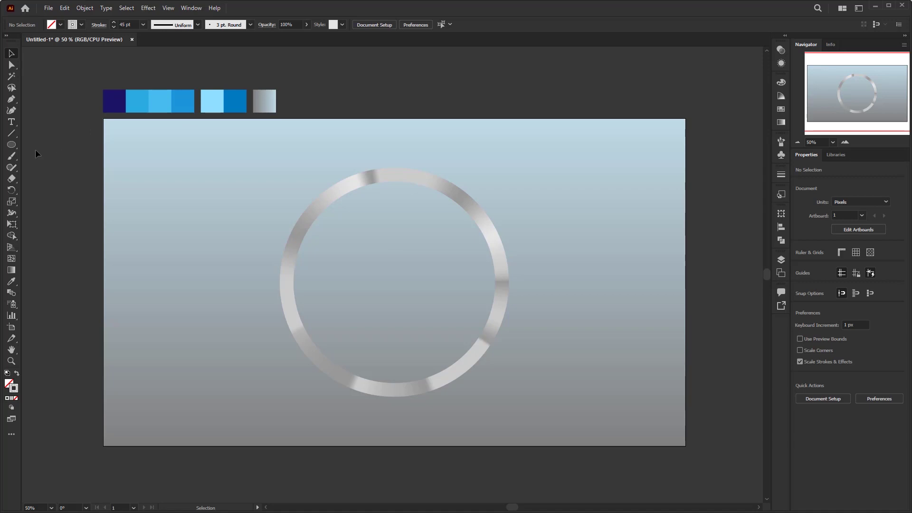
Create a 755 × 755 px circle and centre it horizontally and vertically on the first ring
left_click(14, 147)
left_click(370, 244)
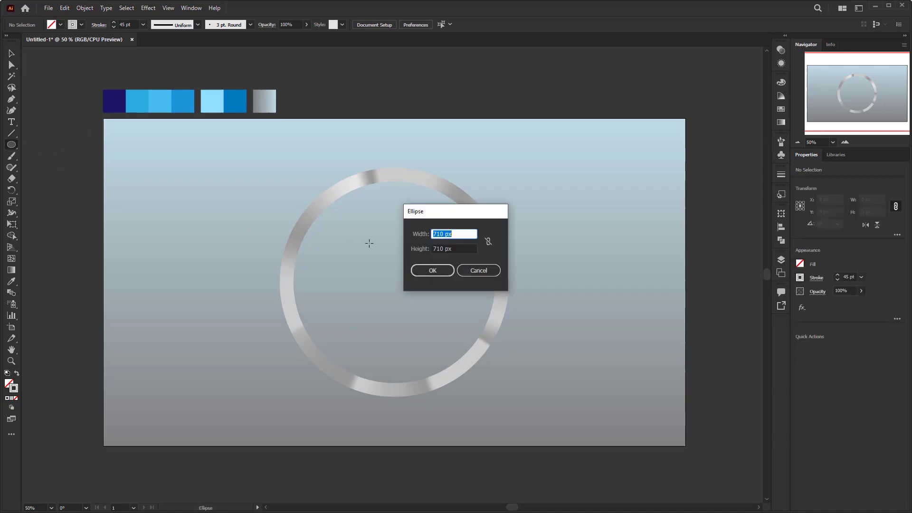
type("755")
key("Tab")
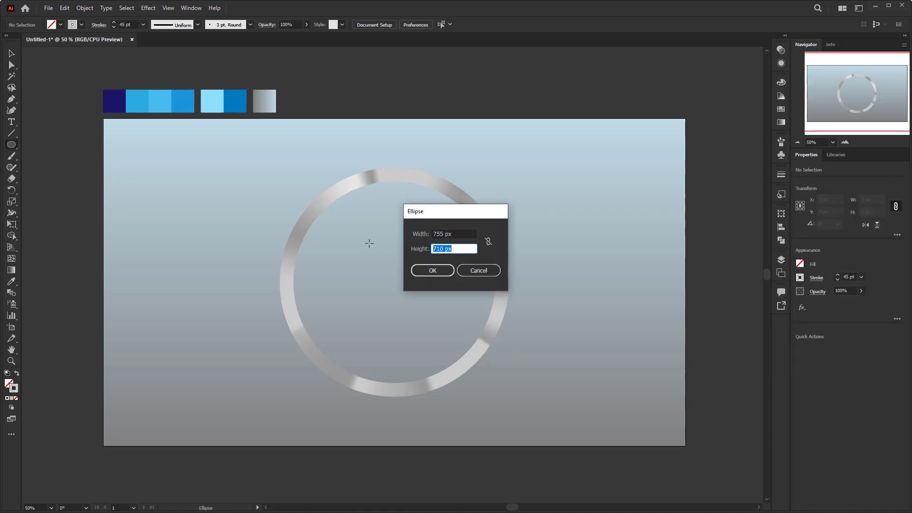
type("755")
key("Return")
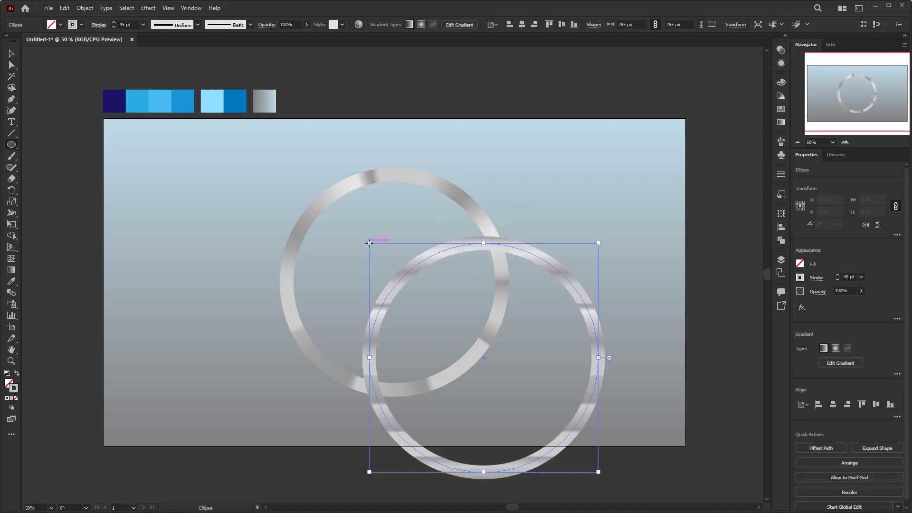
left_click(521, 25)
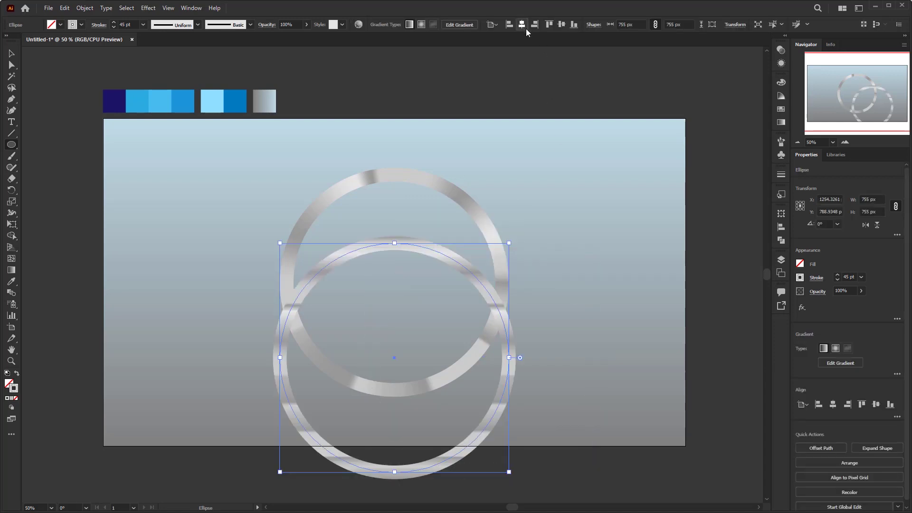
left_click(561, 25)
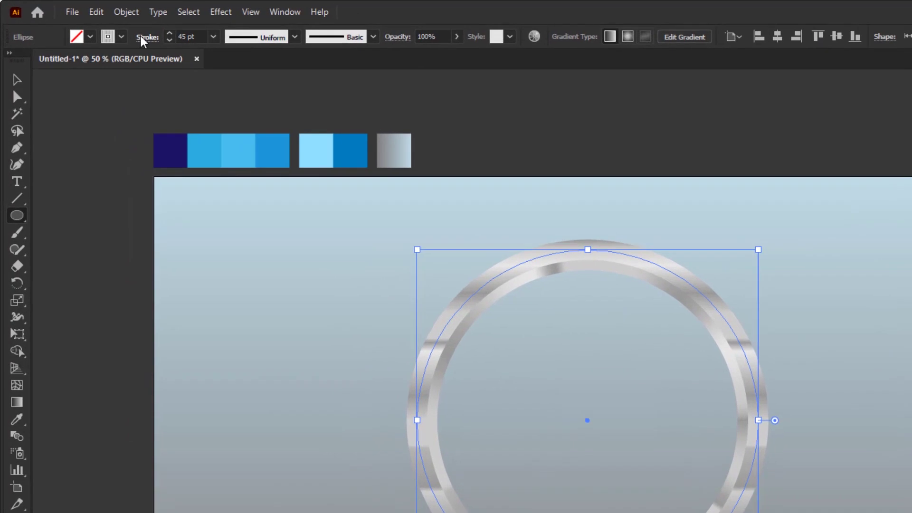
Give the outer ring a 3 pt stroke aligned to the inside
left_click(141, 37)
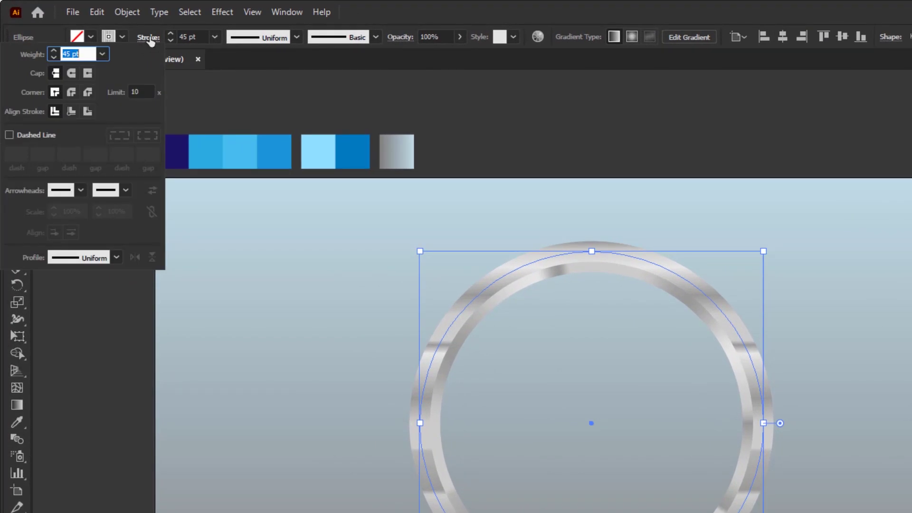
left_click(103, 54)
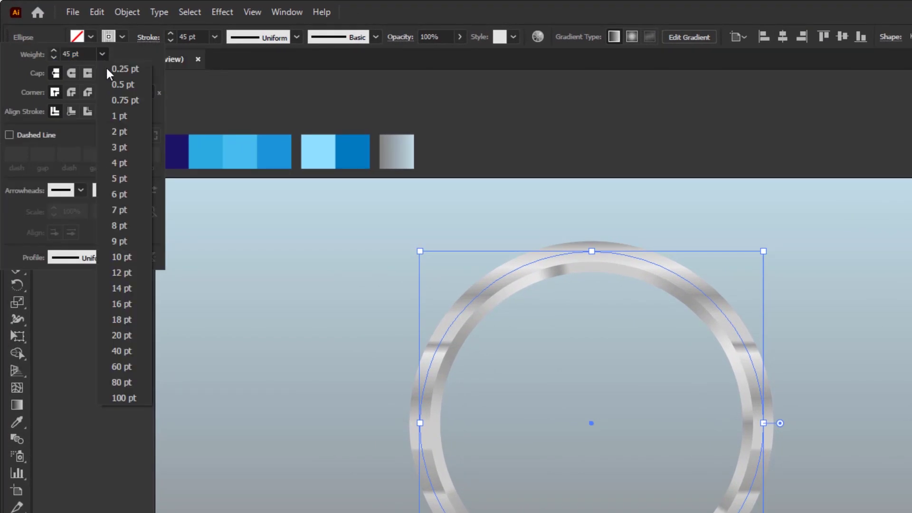
left_click(120, 148)
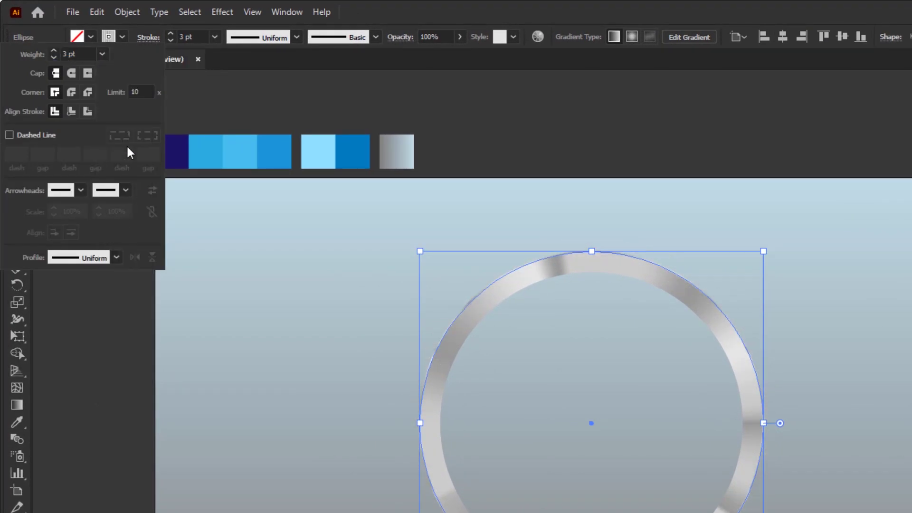
left_click(72, 112)
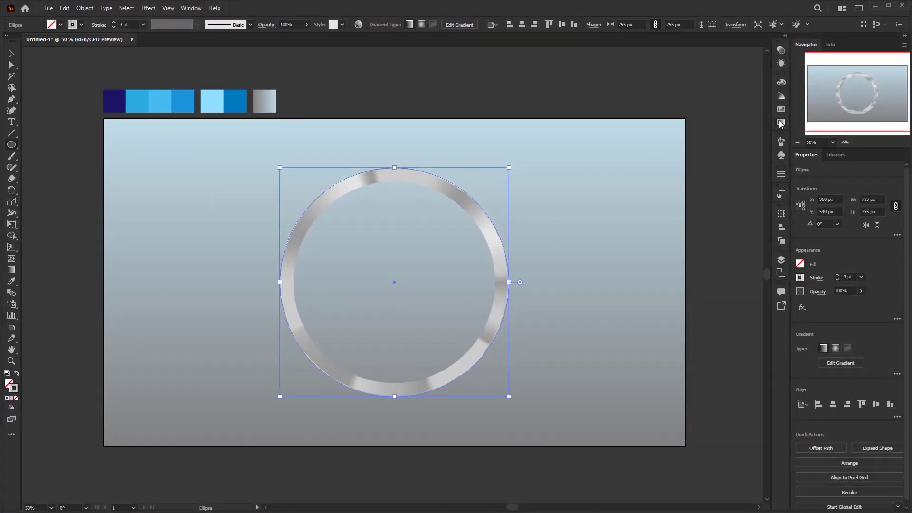
Remove five extra gradient stops, move one to about 76%, and set the angle to 45°
left_click(780, 121)
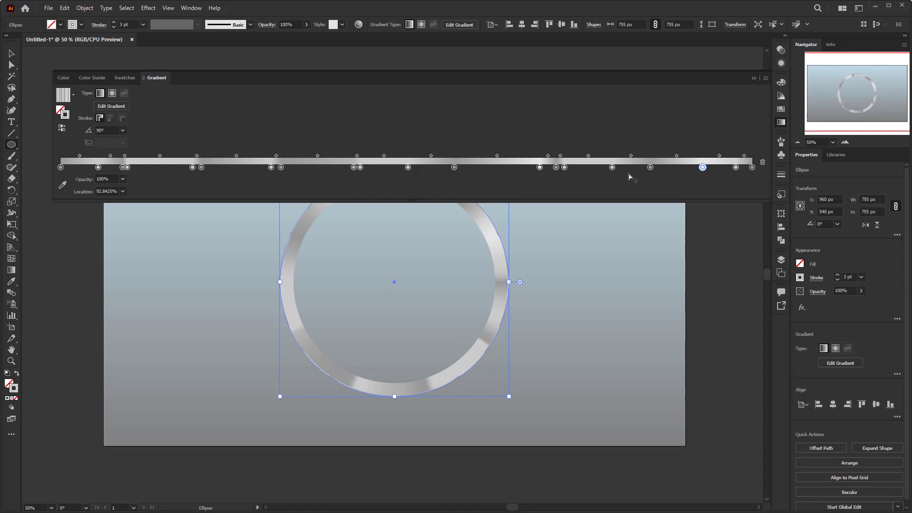
left_click(127, 185)
left_click_drag(280, 167, 283, 188)
left_click_drag(271, 168, 356, 188)
left_click_drag(360, 167, 361, 187)
left_click_drag(408, 167, 405, 185)
left_click_drag(555, 167, 568, 188)
left_click_drag(736, 167, 585, 169)
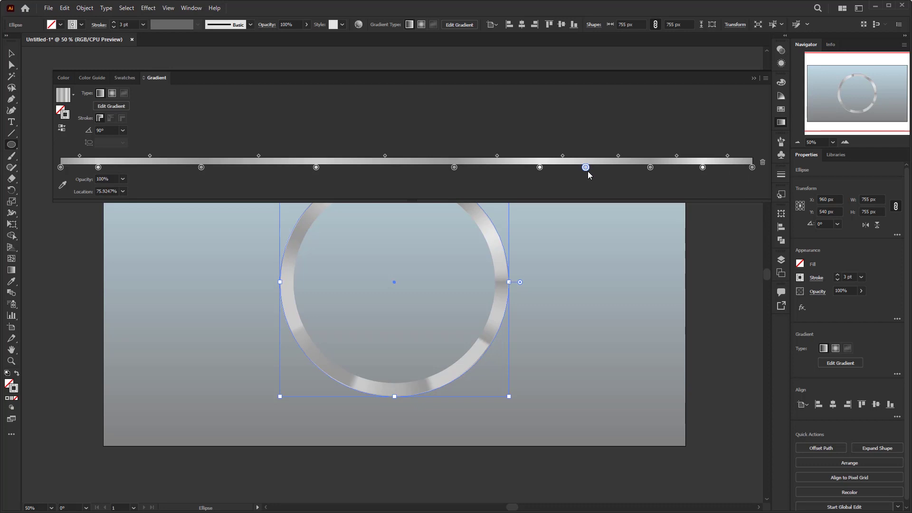
left_click(122, 130)
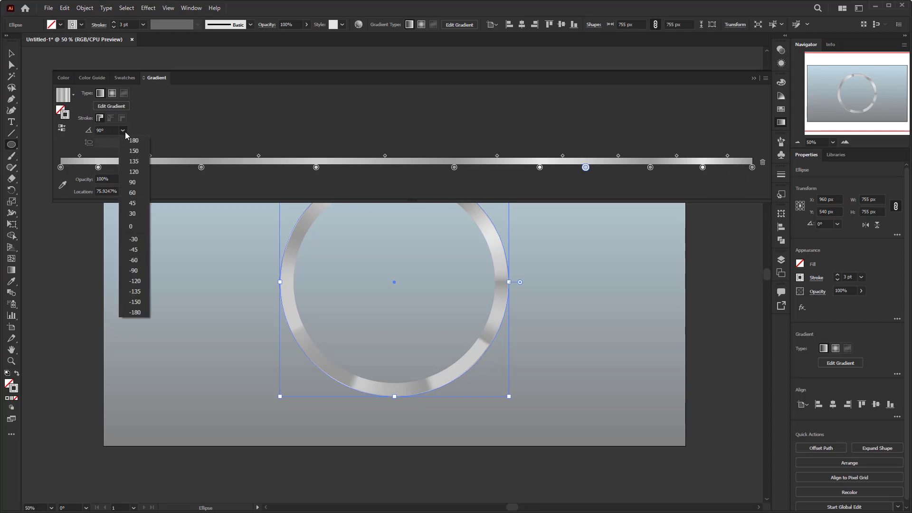
left_click(132, 203)
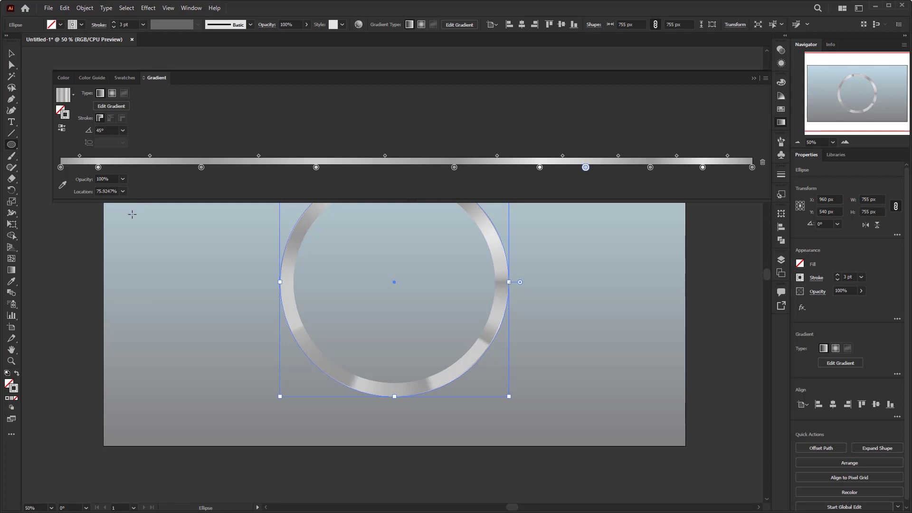
left_click(131, 212)
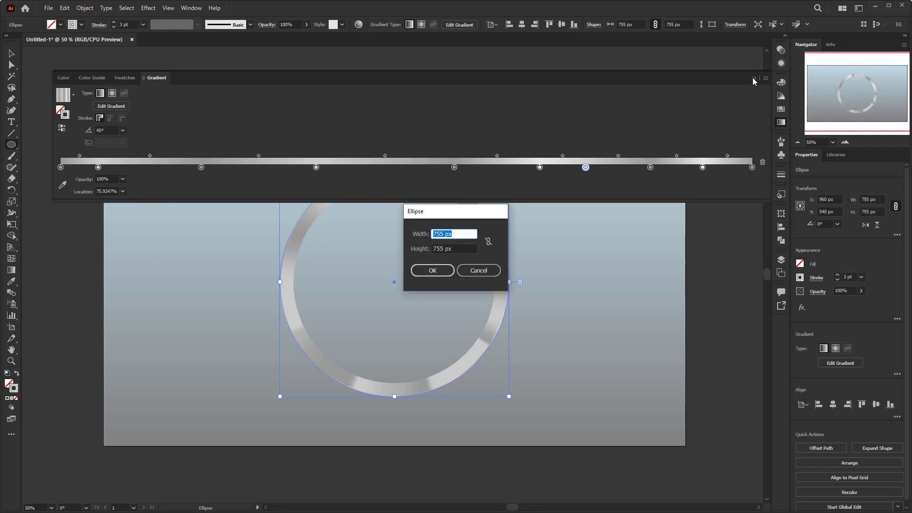
Create a 665 × 665 px circle centred on the rings
type("665")
key("Tab")
type("6")
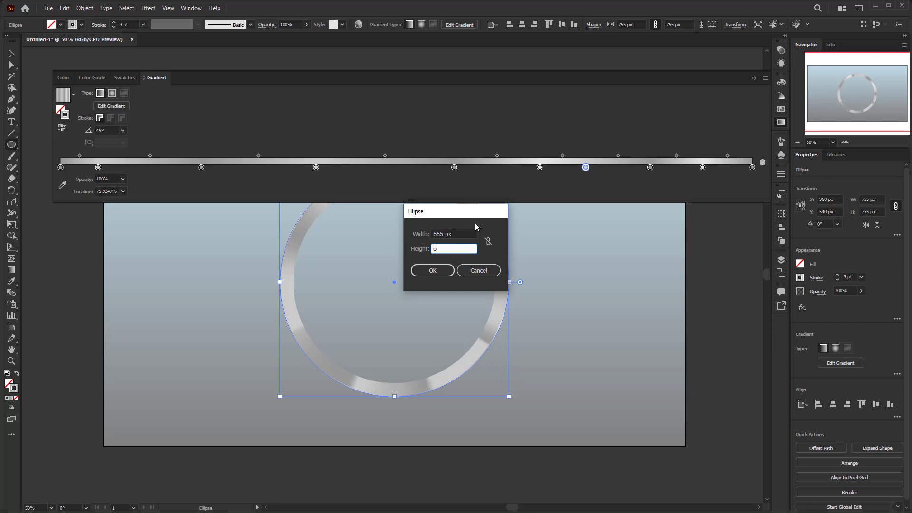
type("65")
left_click(438, 270)
left_click(754, 78)
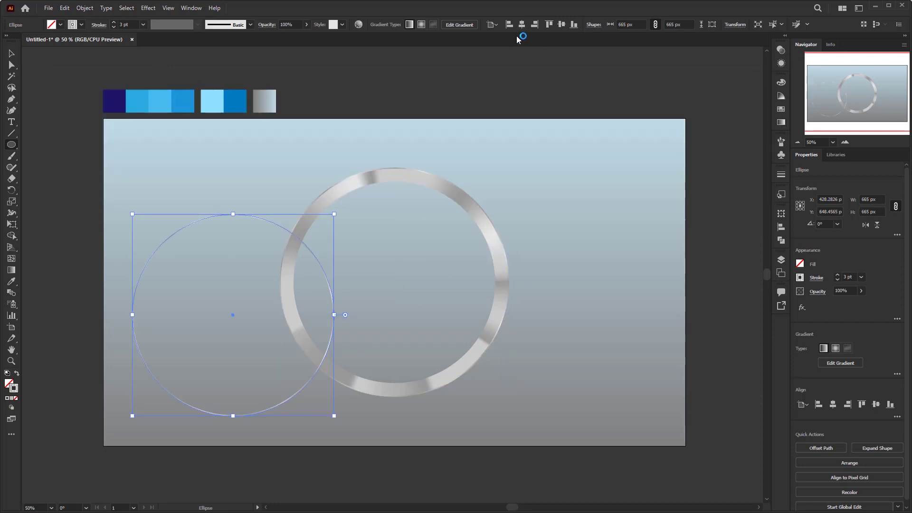
left_click(522, 25)
left_click(562, 25)
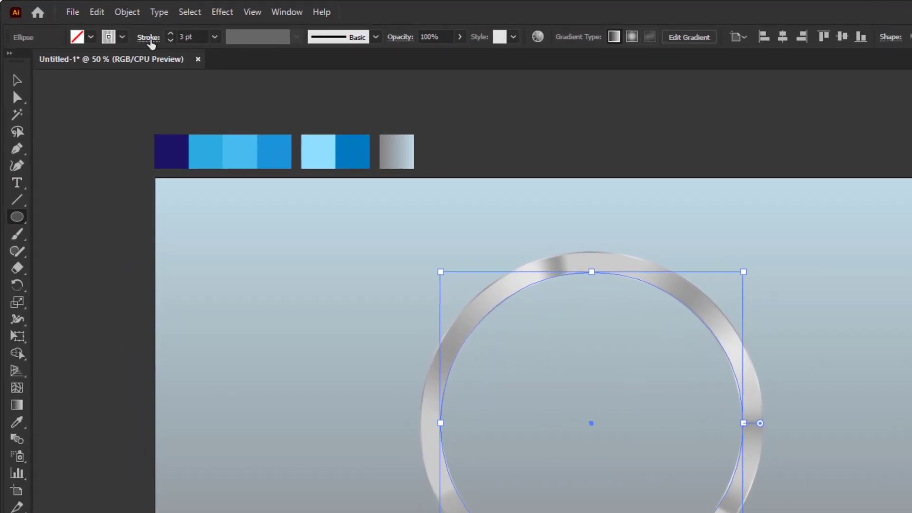
Align the inner ring's stroke to the outside, reverse its gradient, and deselect it
left_click(99, 25)
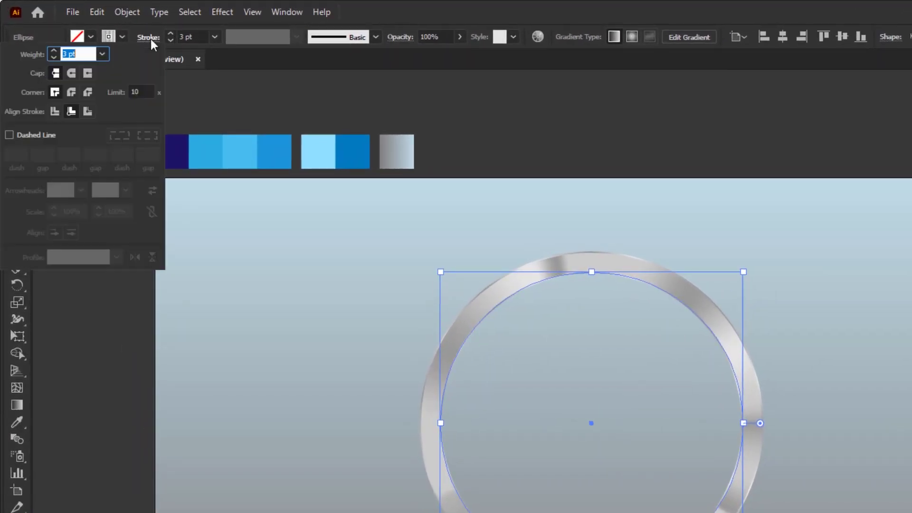
left_click(89, 111)
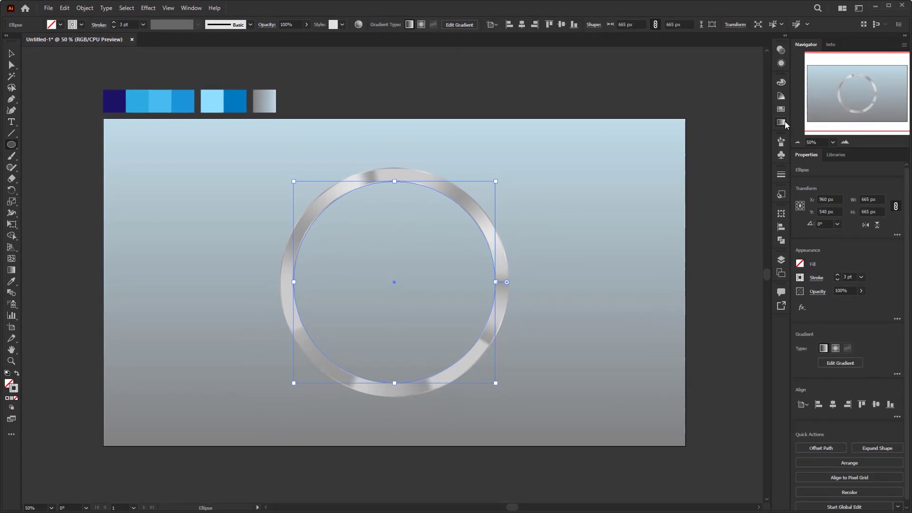
left_click(782, 122)
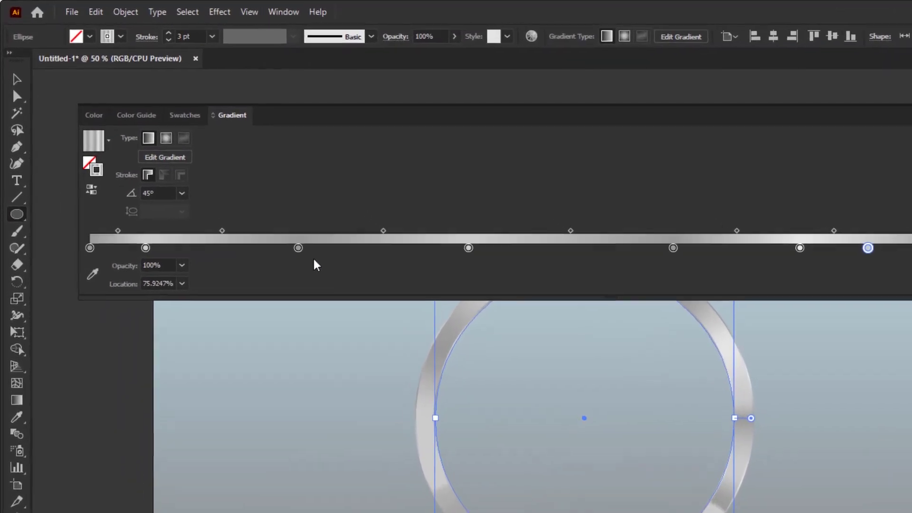
left_click(93, 193)
key("v")
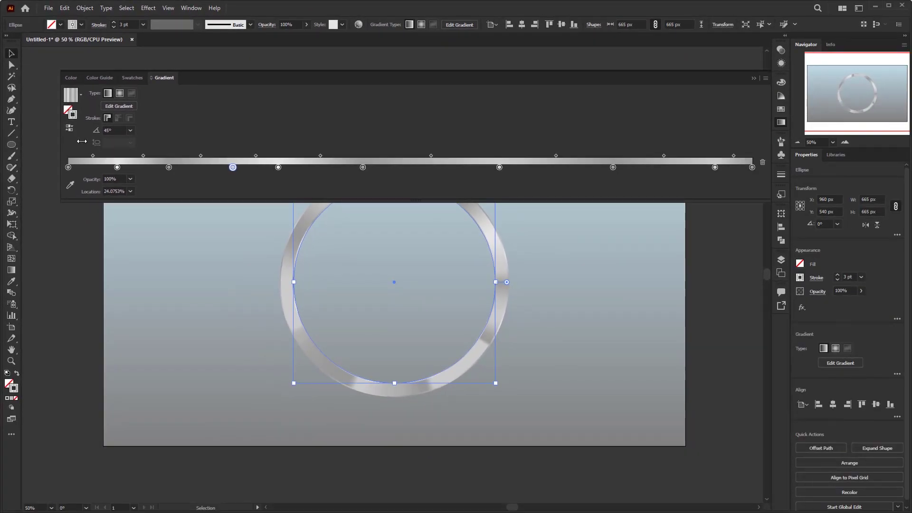
left_click_drag(61, 162, 659, 152)
left_click_drag(581, 133, 660, 143)
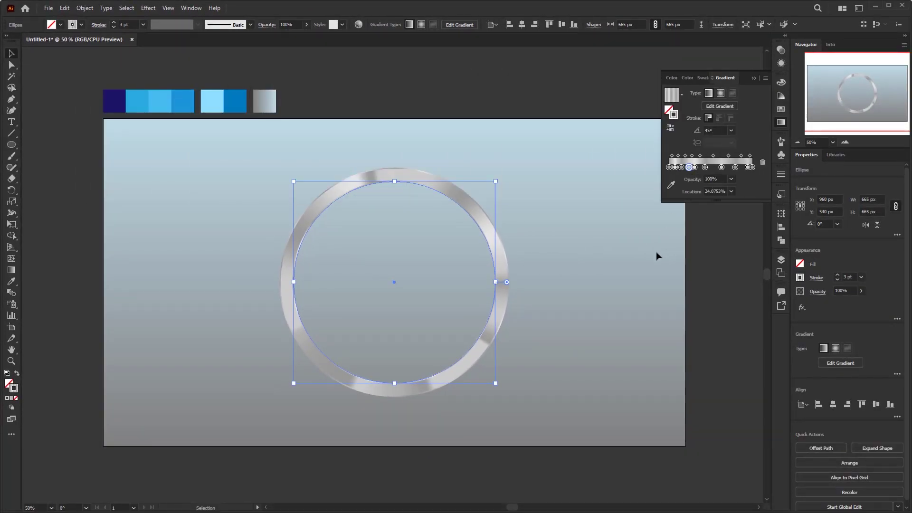
left_click(623, 272)
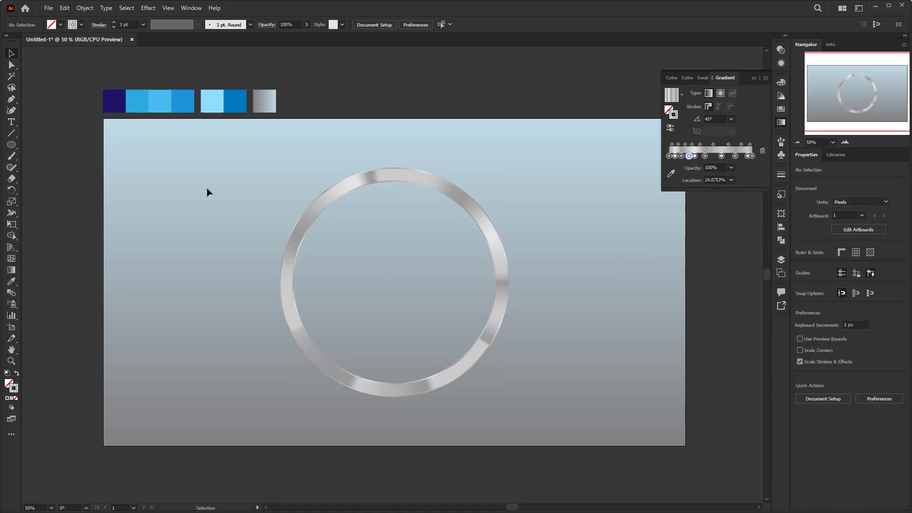
Create a 665 px circle, fill it with the navy swatch, and centre it in the ring
left_click_drag(11, 144, 52, 168)
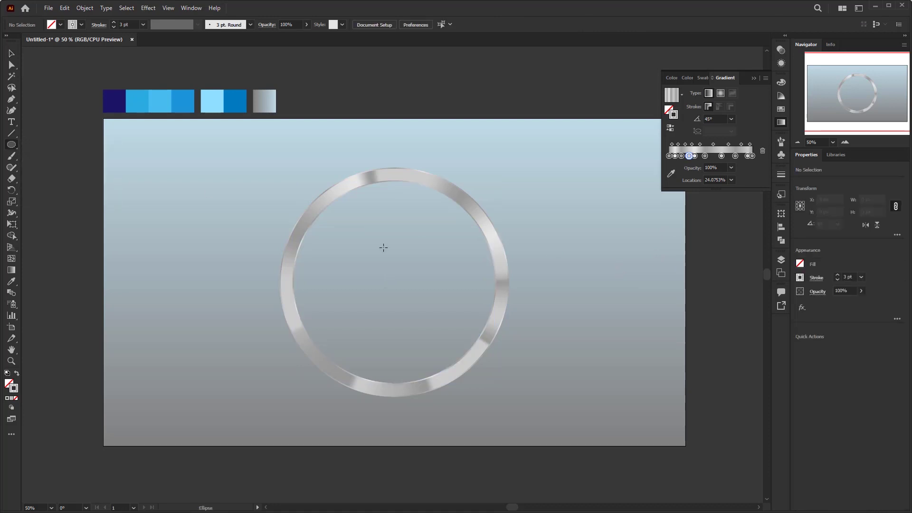
left_click(383, 249)
type("665")
key("Tab")
type("6")
key("Return")
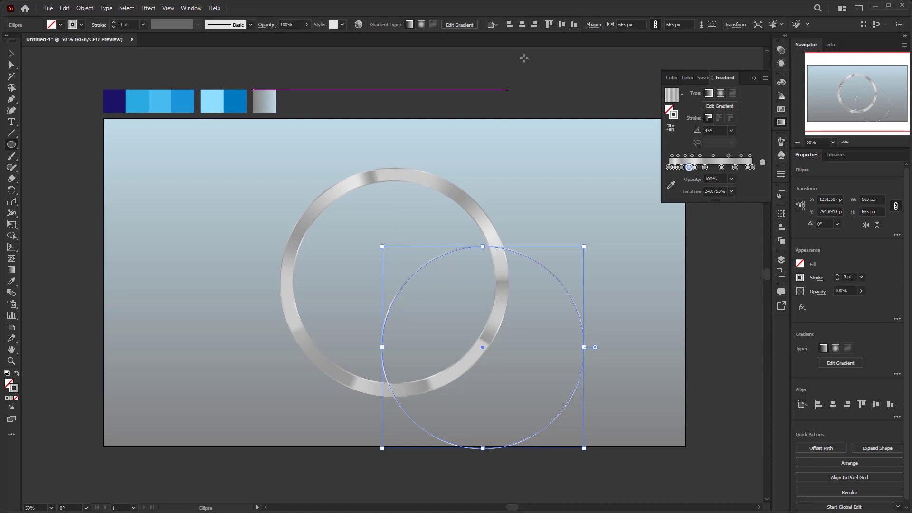
left_click_drag(15, 285, 53, 284)
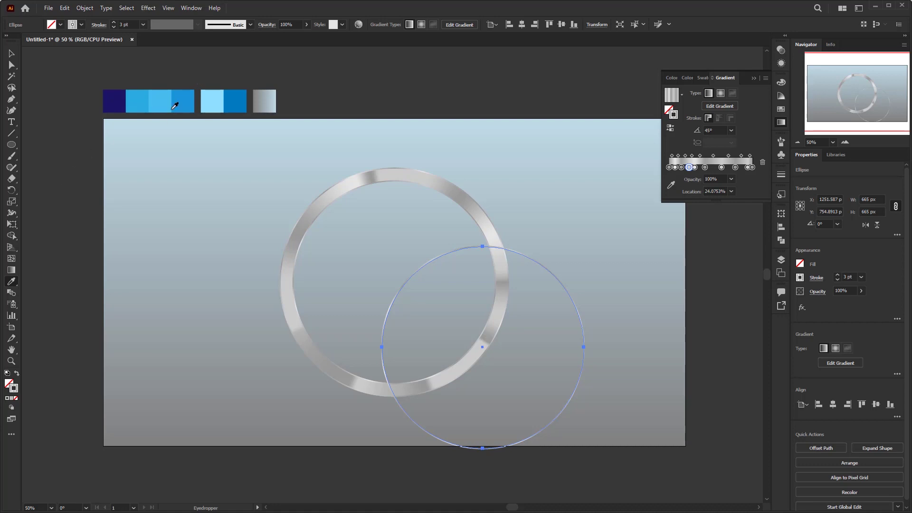
left_click(116, 98)
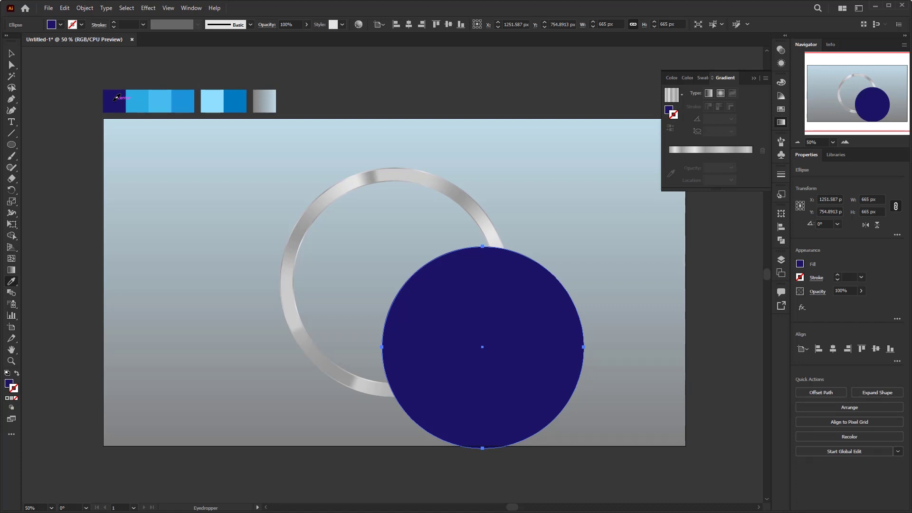
left_click(409, 24)
left_click(448, 24)
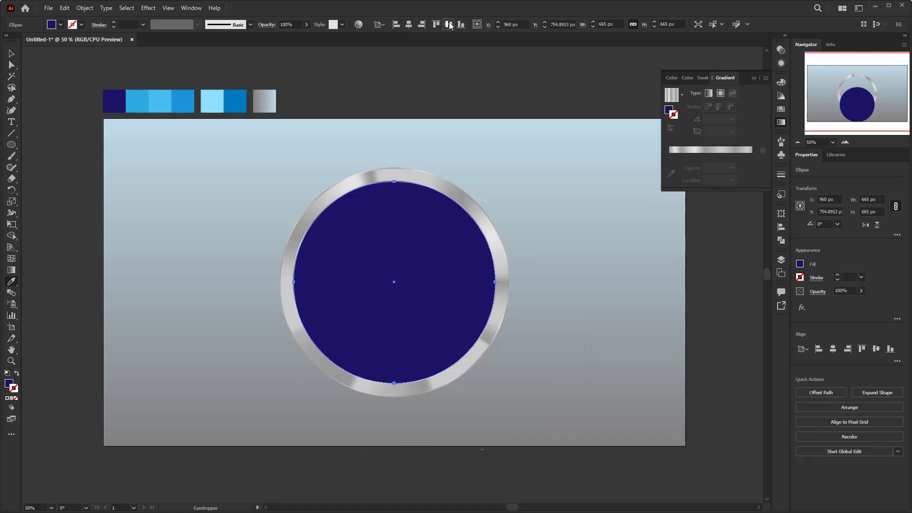
Create a 650 × 650 px circle overlapping the navy circle
left_click(11, 145)
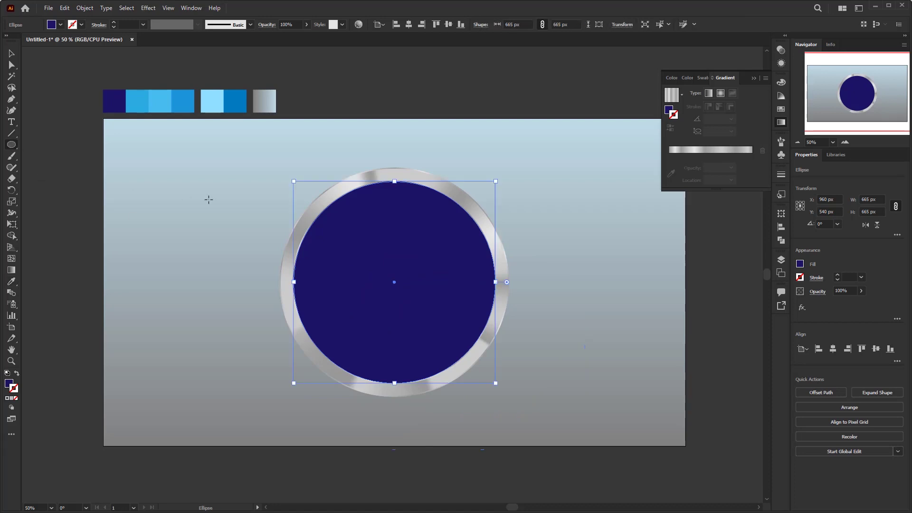
left_click(215, 198)
type("650")
key("Tab")
type("65")
key("Return")
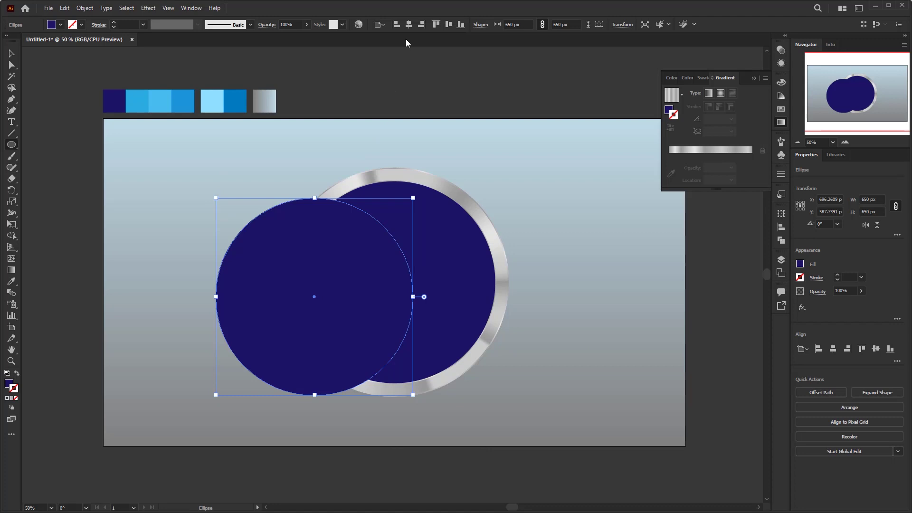
Centre the new circle in the ring and fill it with the White-Black gradient swatch
left_click(409, 25)
left_click(450, 25)
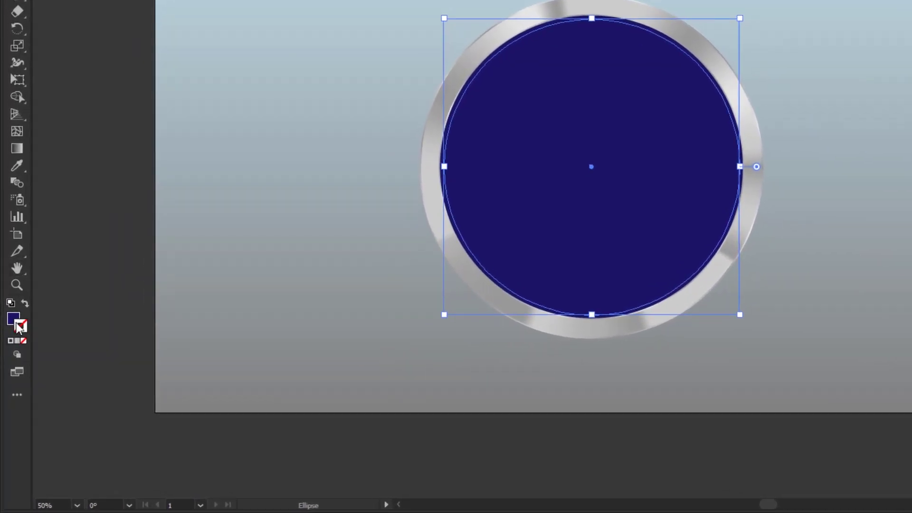
left_click(10, 318)
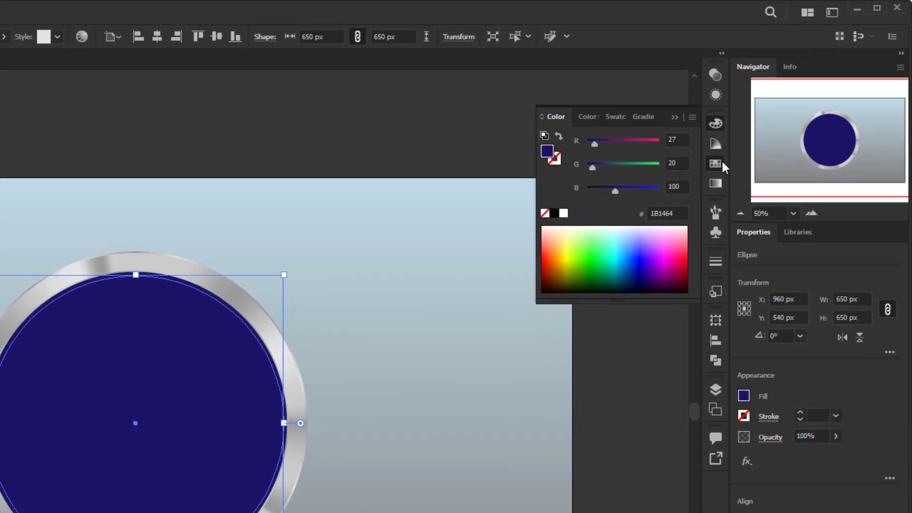
left_click(752, 143)
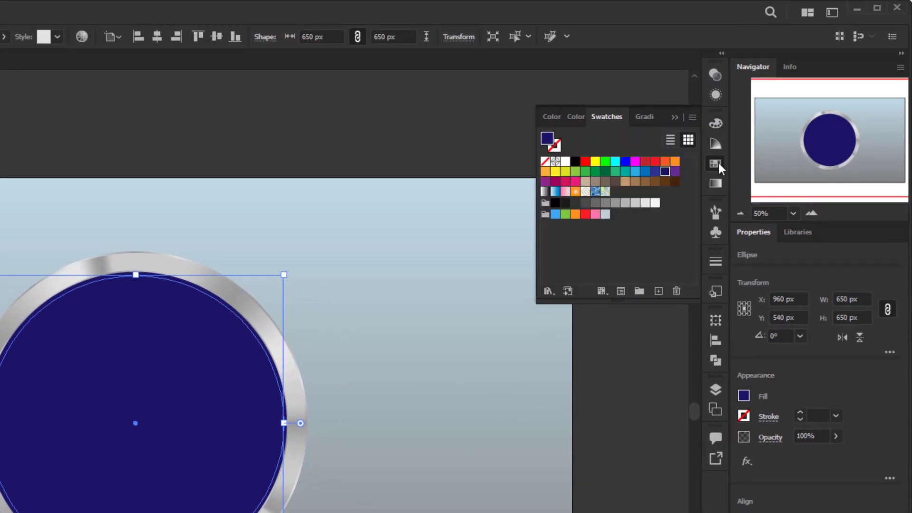
left_click(545, 191)
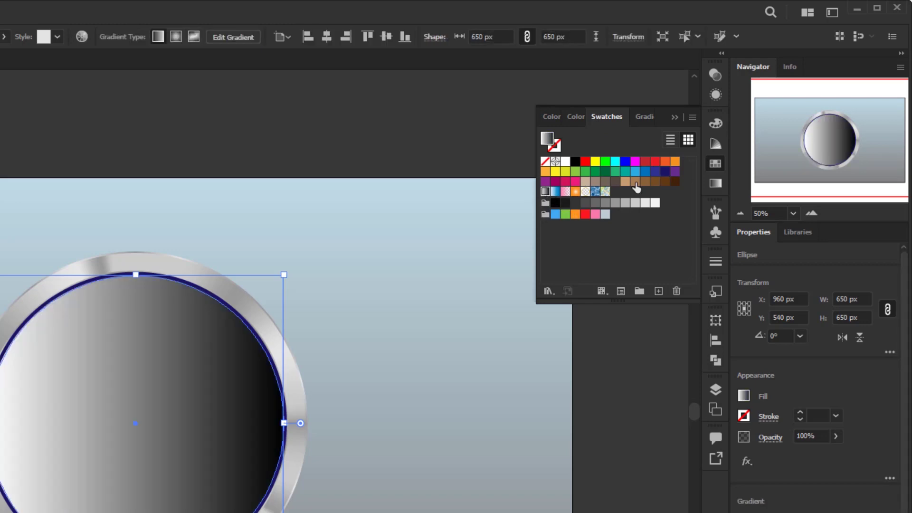
Set the gradient angle to 90° and sample blue and light blue swatches into its stops
left_click(715, 183)
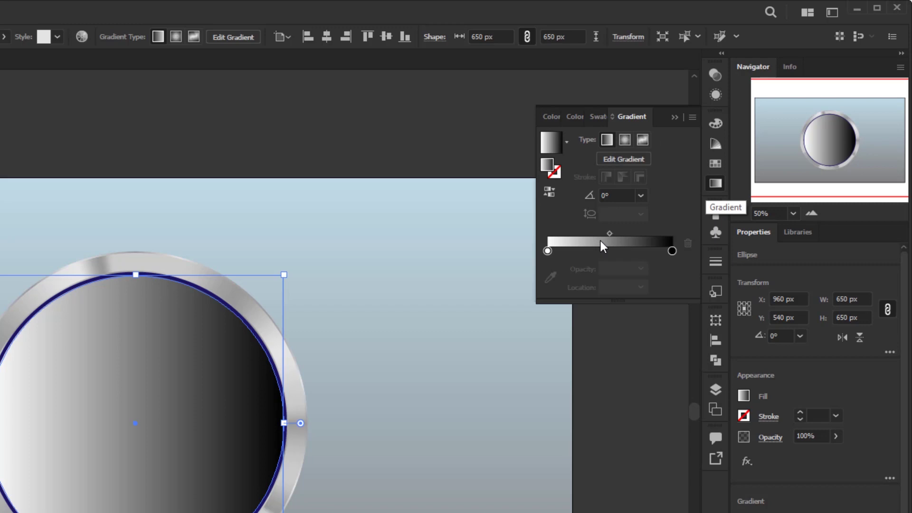
left_click(641, 195)
left_click(658, 274)
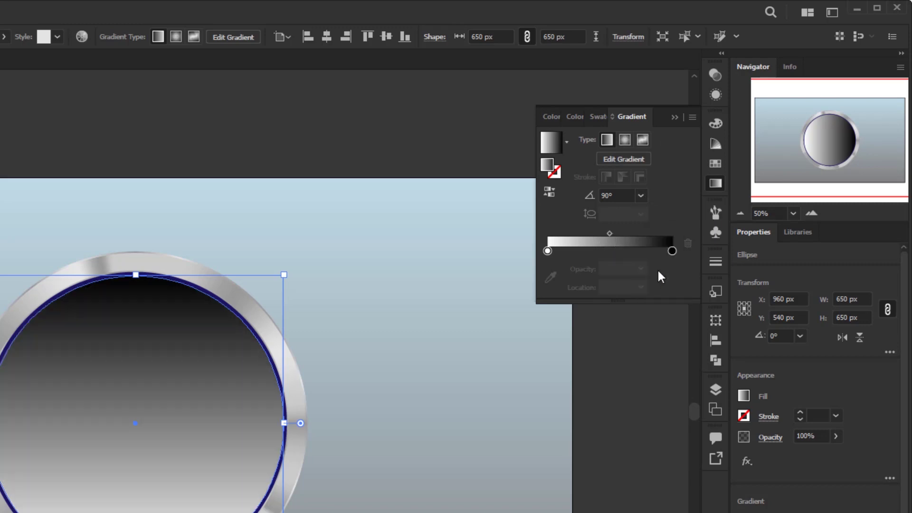
left_click(548, 251)
left_click(551, 261)
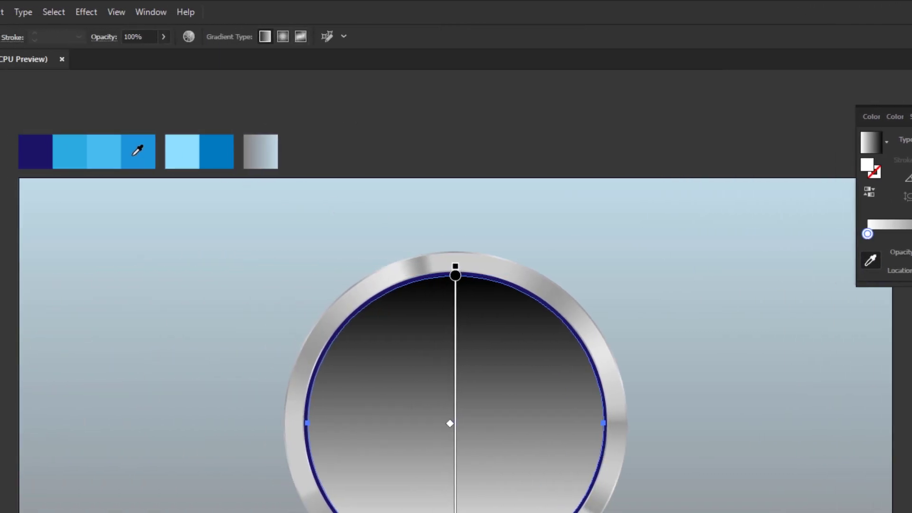
left_click(138, 151)
left_click(882, 234)
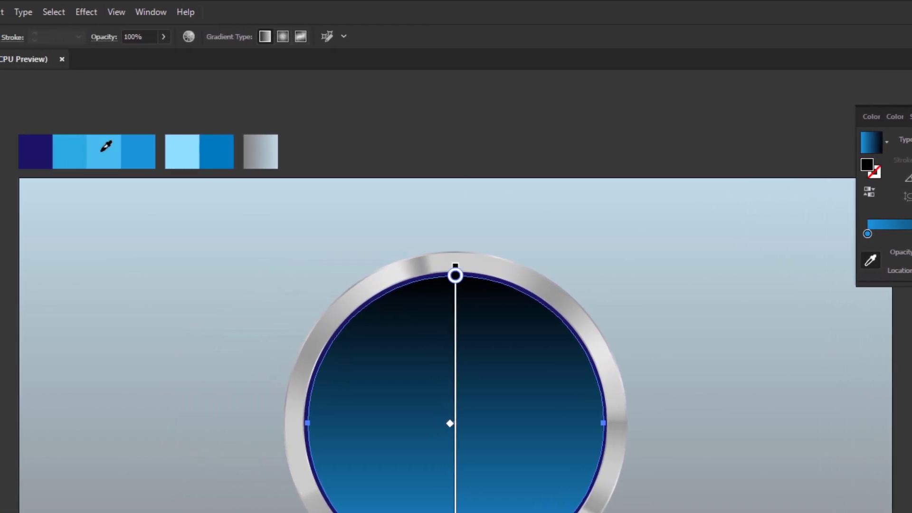
left_click(102, 150)
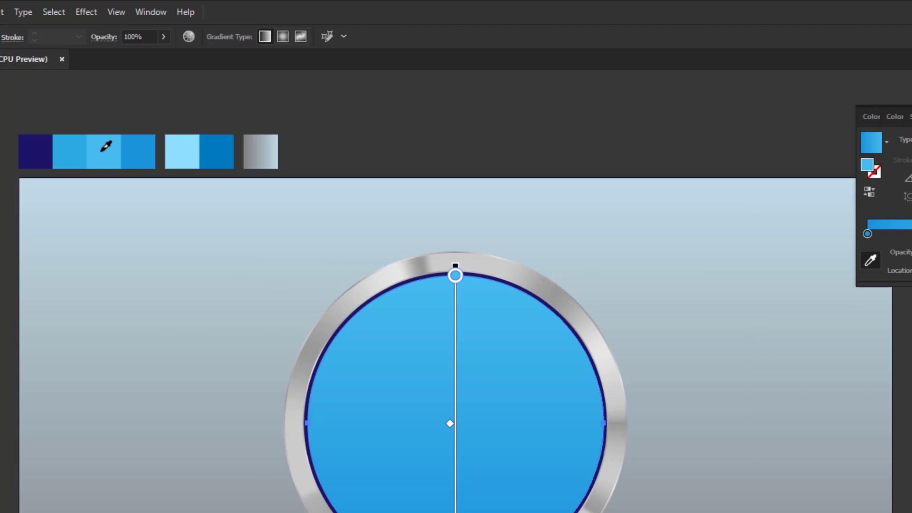
key("v")
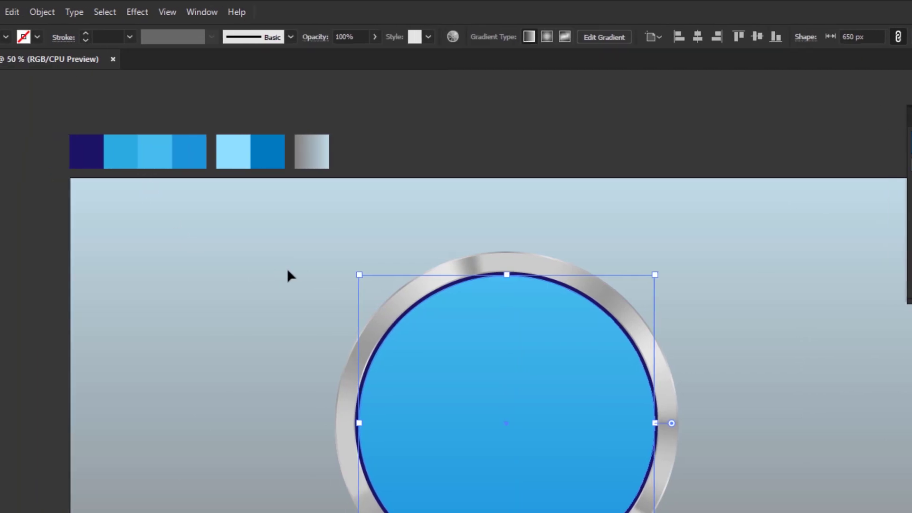
Copy the blue gradient circle and Paste in Place directly over the original
left_click(97, 15)
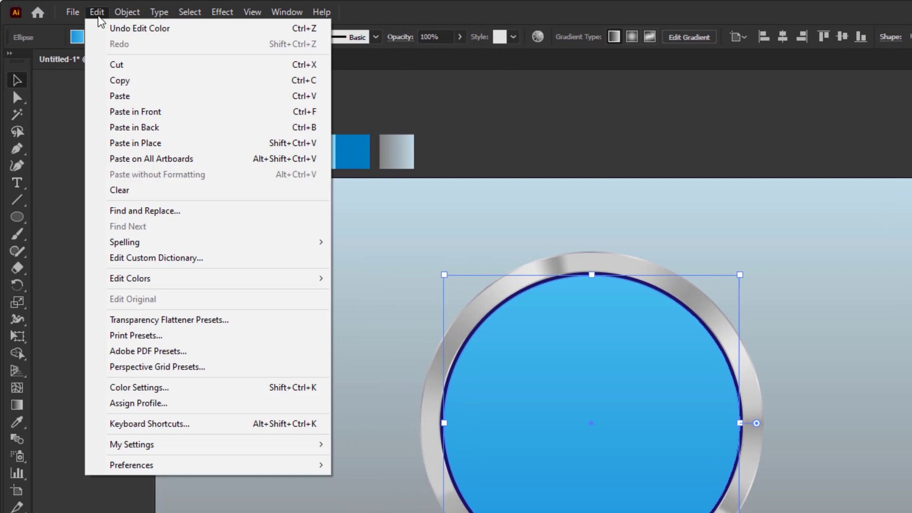
left_click(122, 85)
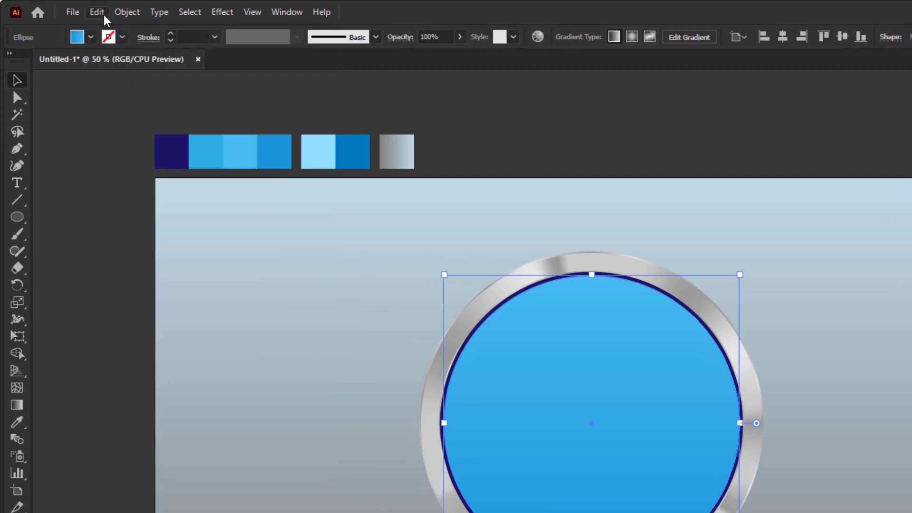
left_click(102, 17)
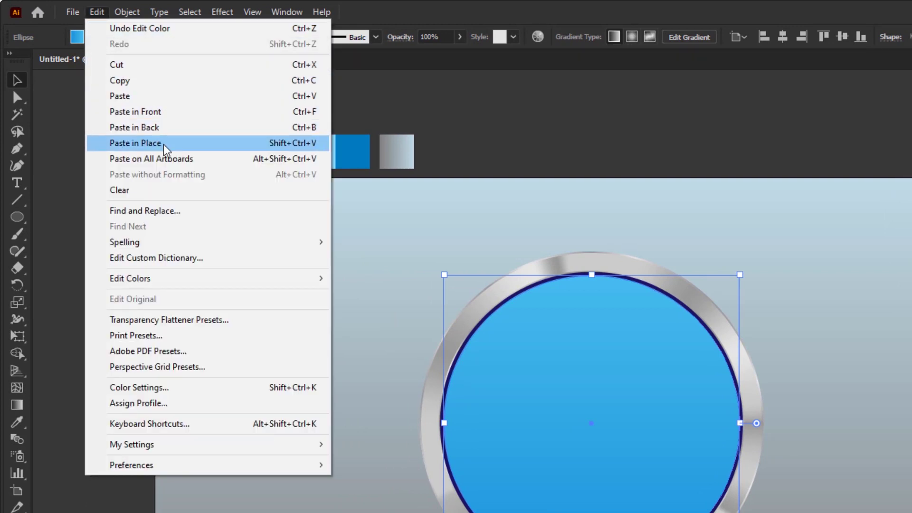
left_click(176, 146)
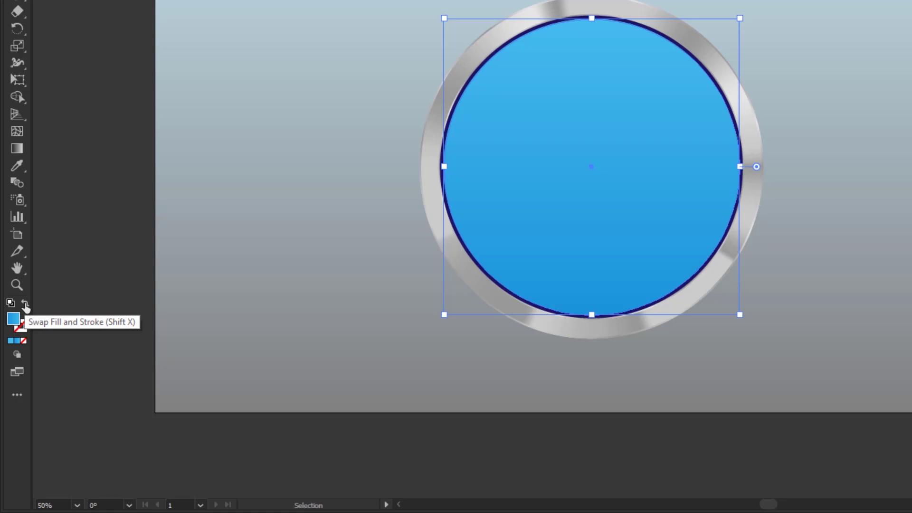
Swap the copy's fill onto its stroke, set 4 pt, aligned to the inside
left_click(25, 328)
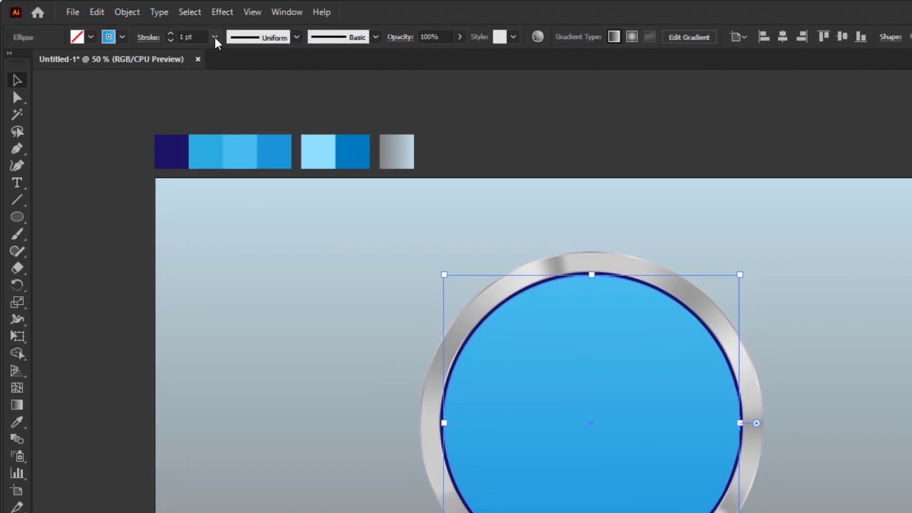
left_click(215, 38)
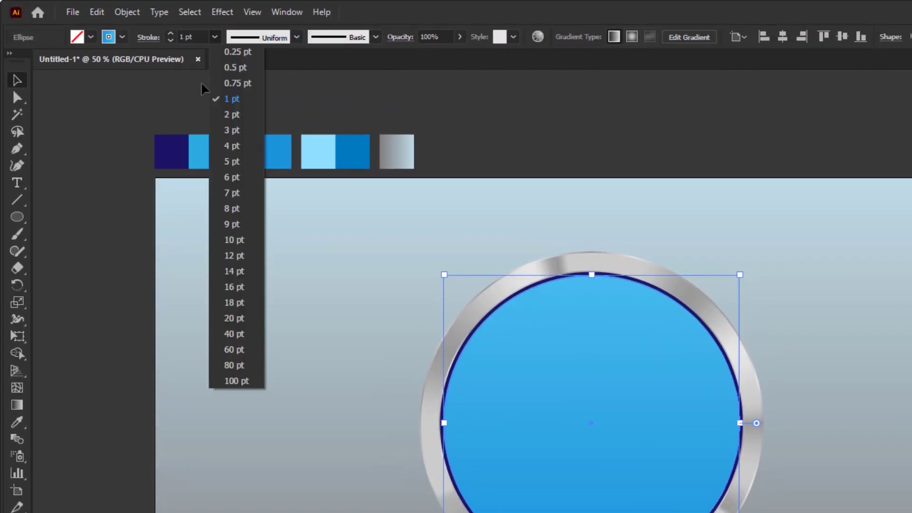
left_click(243, 151)
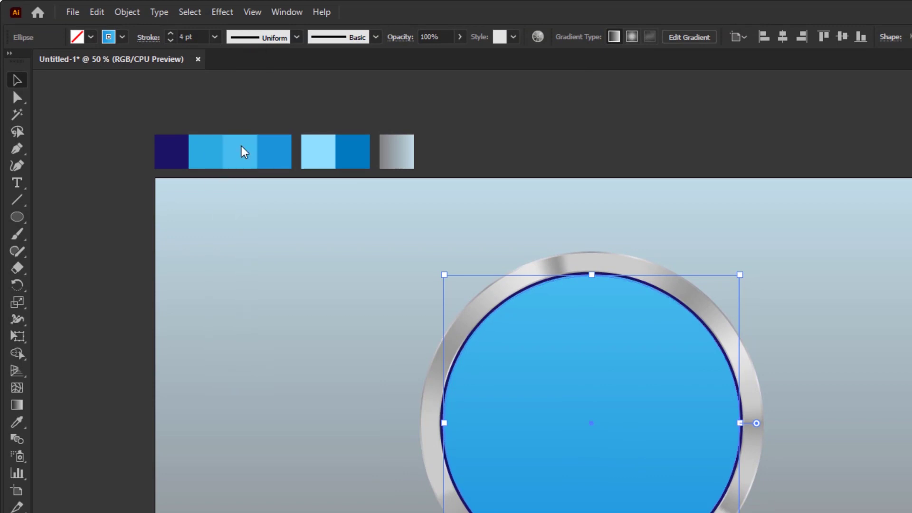
left_click(148, 38)
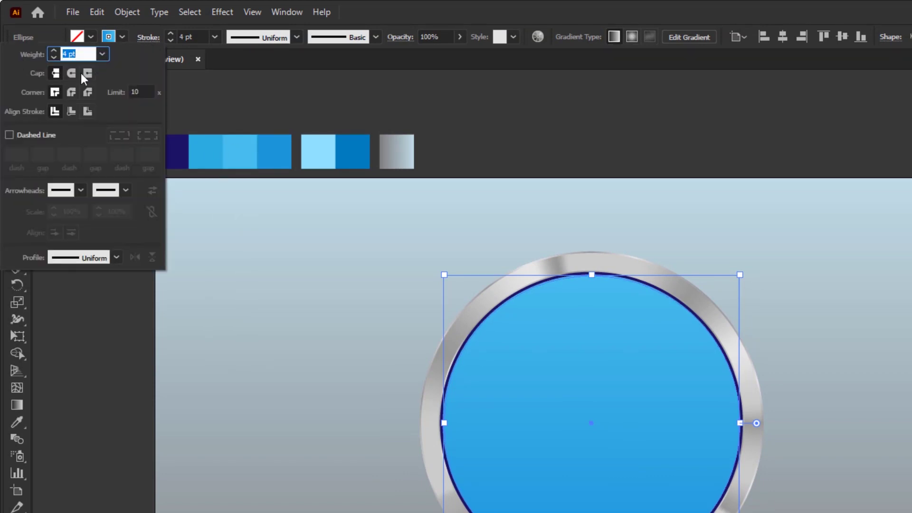
left_click(69, 112)
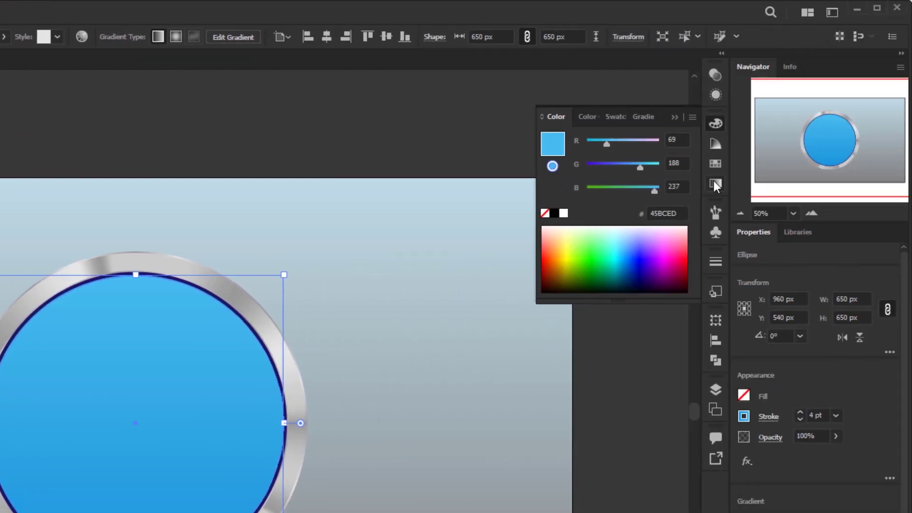
Give the stroke a 90° gradient from dark blue to lighter blue swatch colours, then deselect
left_click(713, 183)
left_click(549, 251)
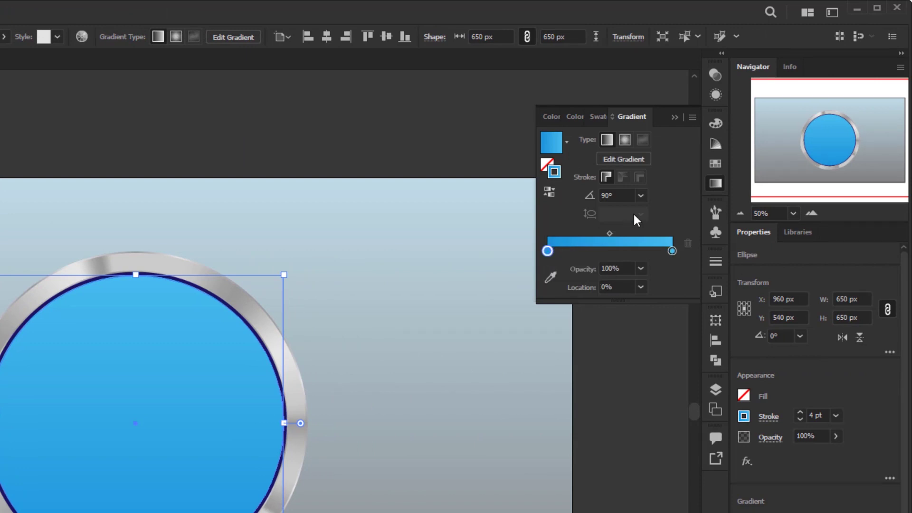
left_click(642, 195)
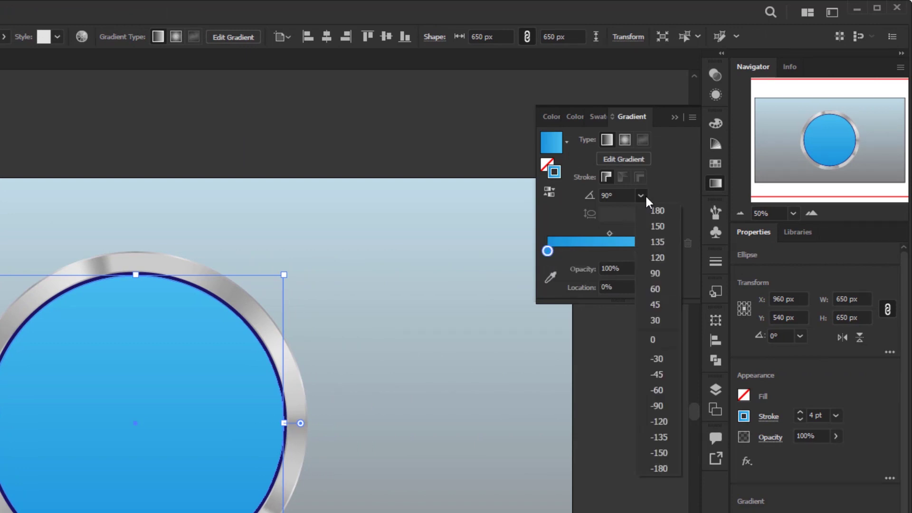
left_click(655, 273)
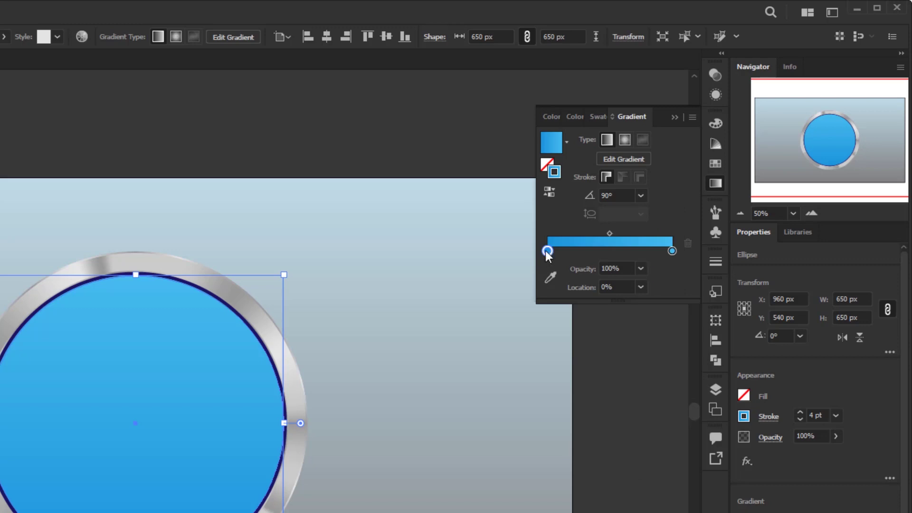
left_click(549, 277)
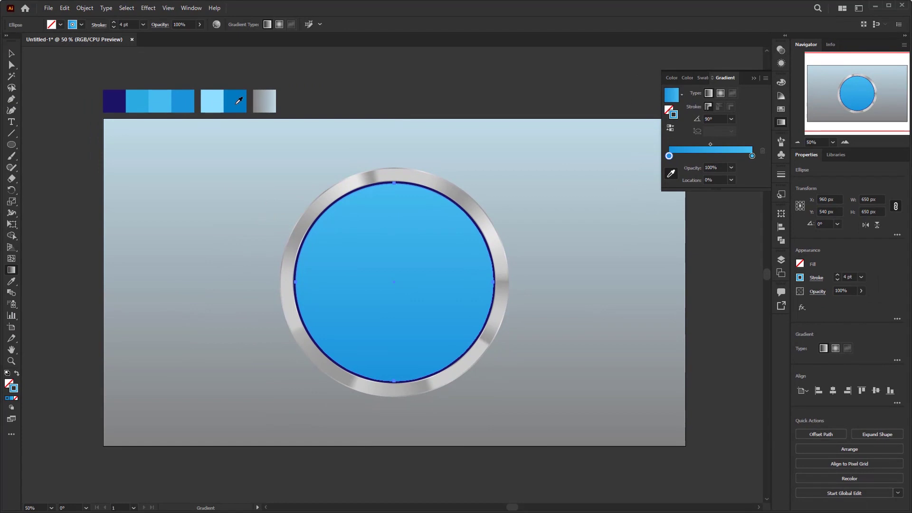
left_click(239, 100)
left_click(752, 155)
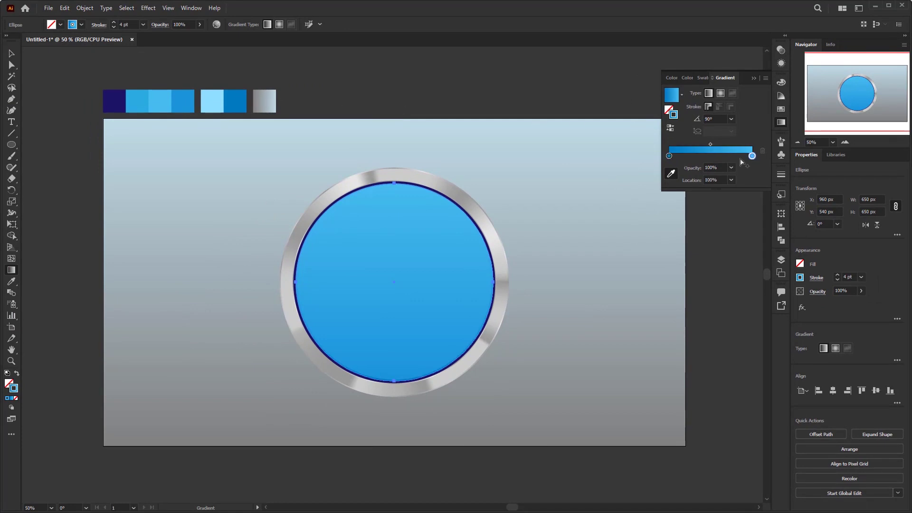
left_click(212, 99)
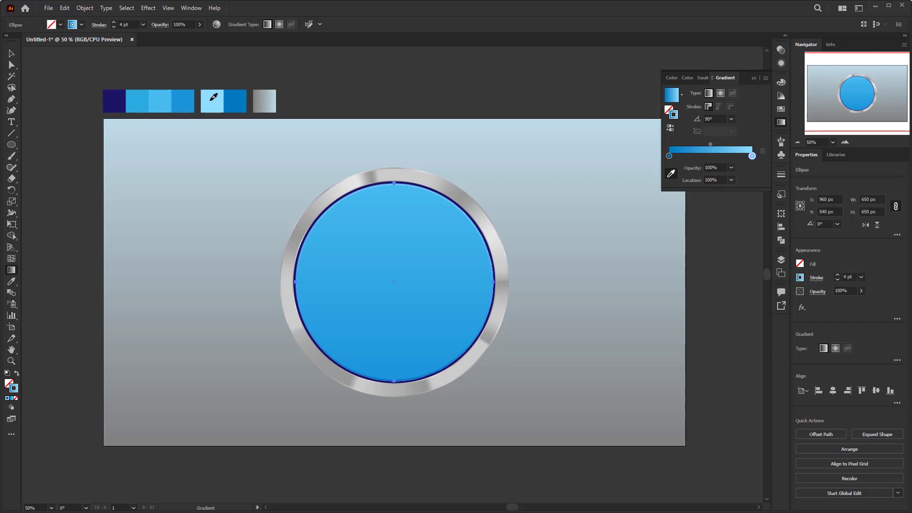
key("v")
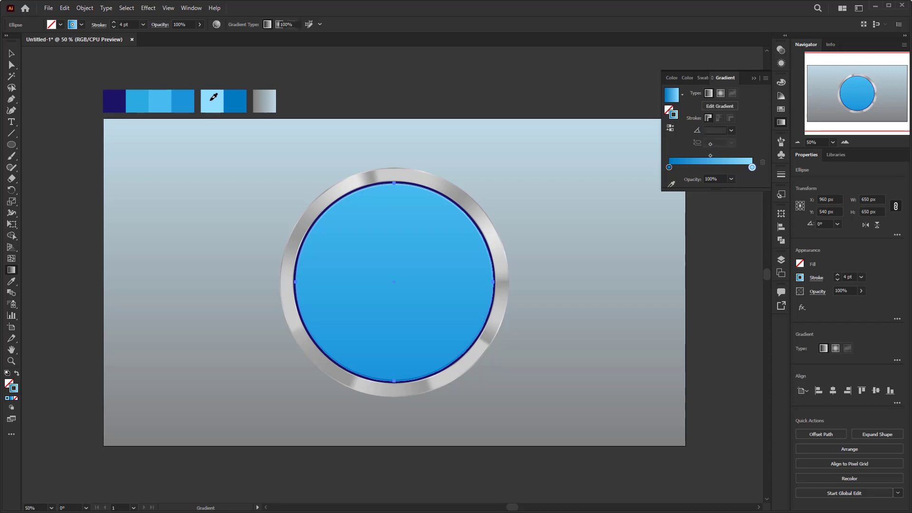
left_click(222, 166)
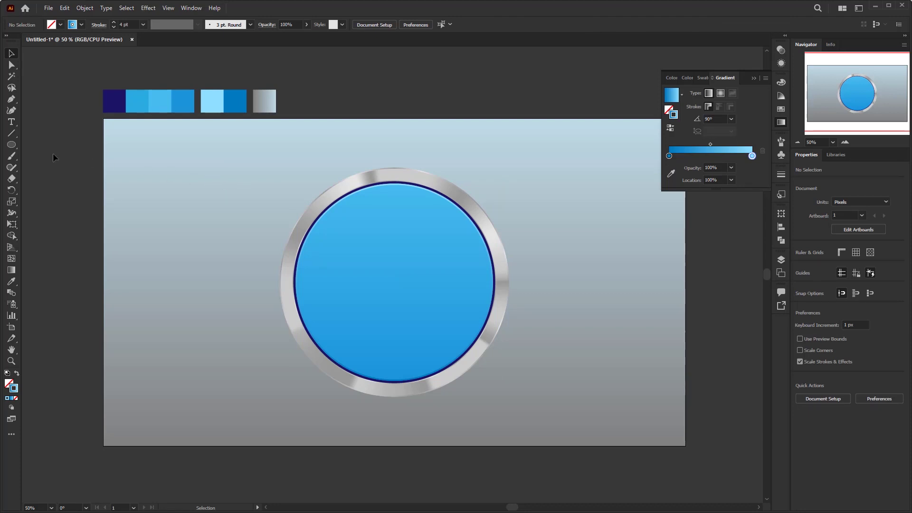
Create a 600 × 600 ellipse, centre it on the artboard and swap its fill and stroke
left_click(12, 144)
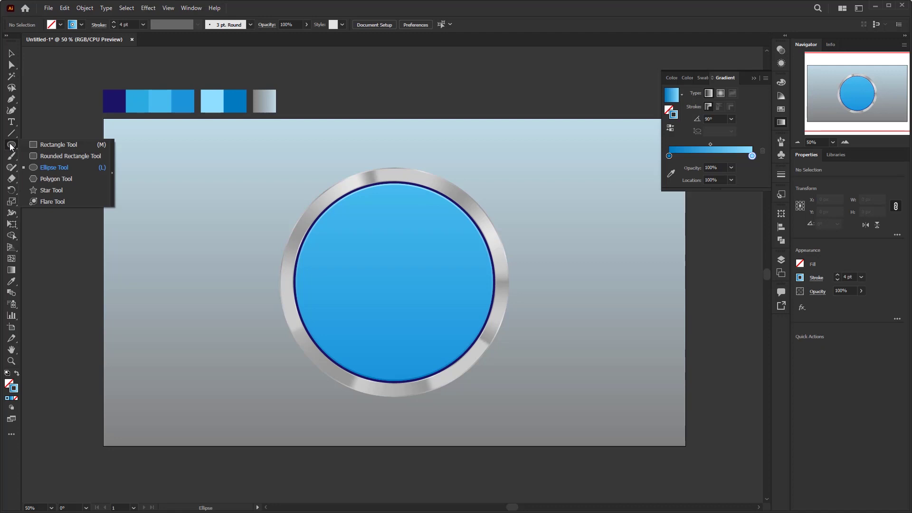
left_click(46, 169)
left_click(358, 244)
type("600")
key("Tab")
type("600")
key("Return")
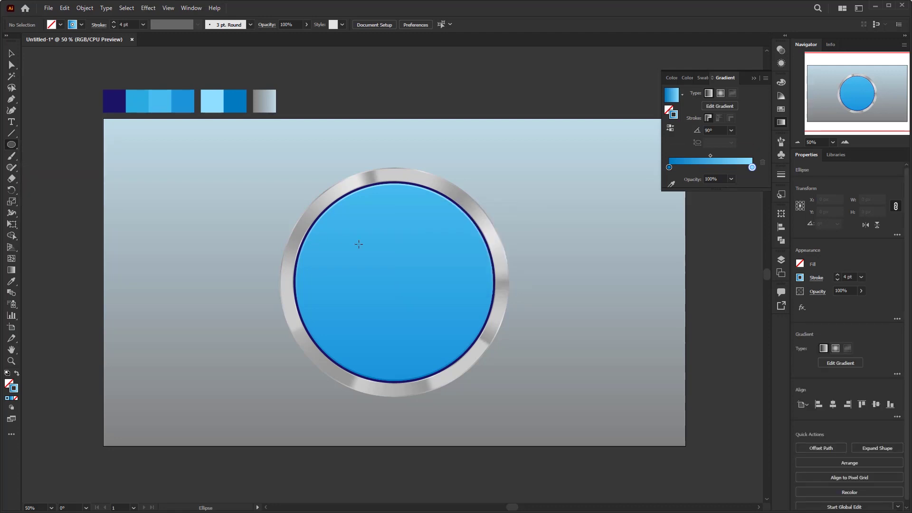
left_click(522, 25)
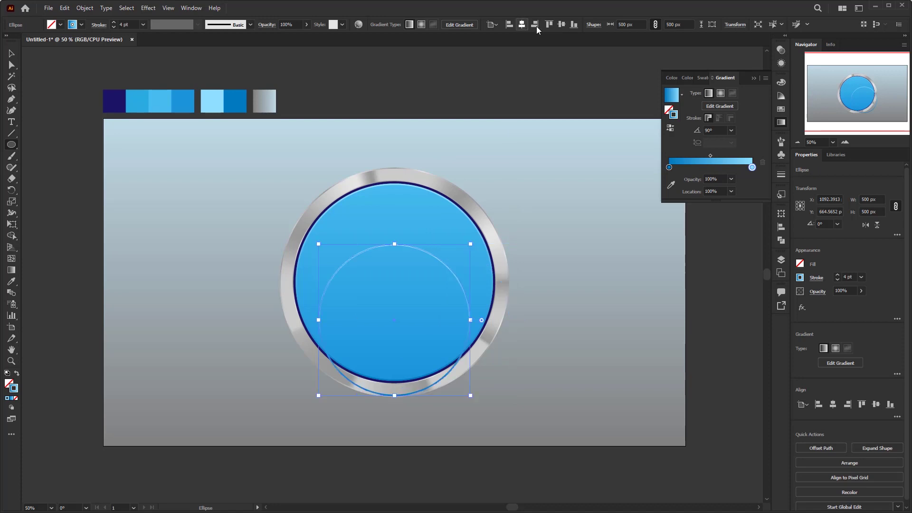
left_click(561, 24)
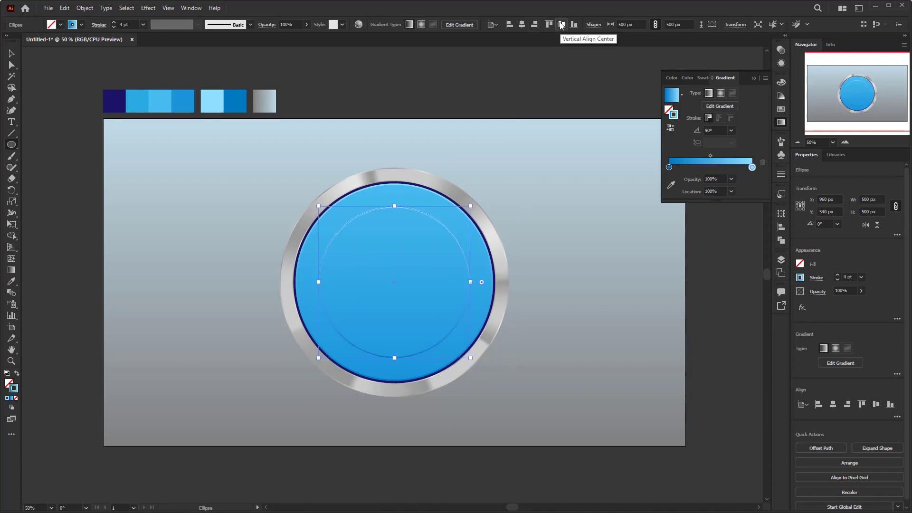
left_click(16, 375)
Eyedropper the button face's blue gradient onto the inner circle, reverse it, and reselect the circle
left_click(9, 385)
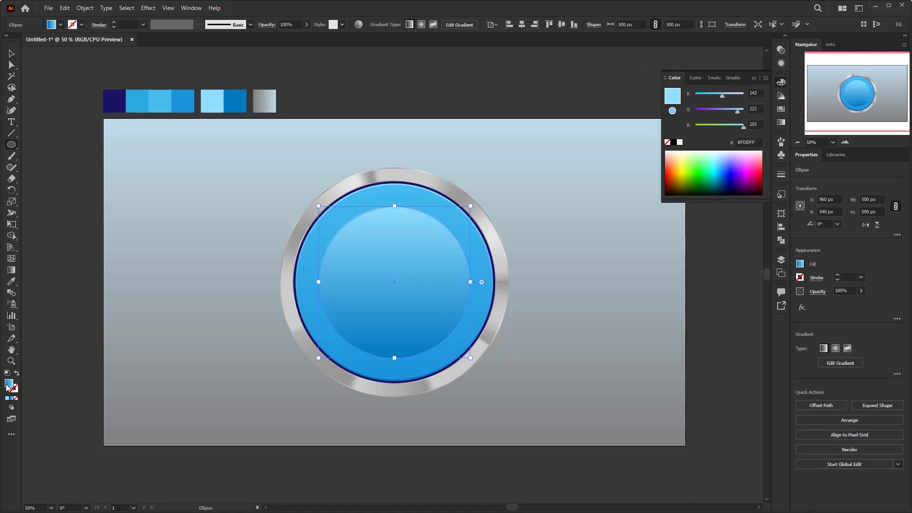
key("v")
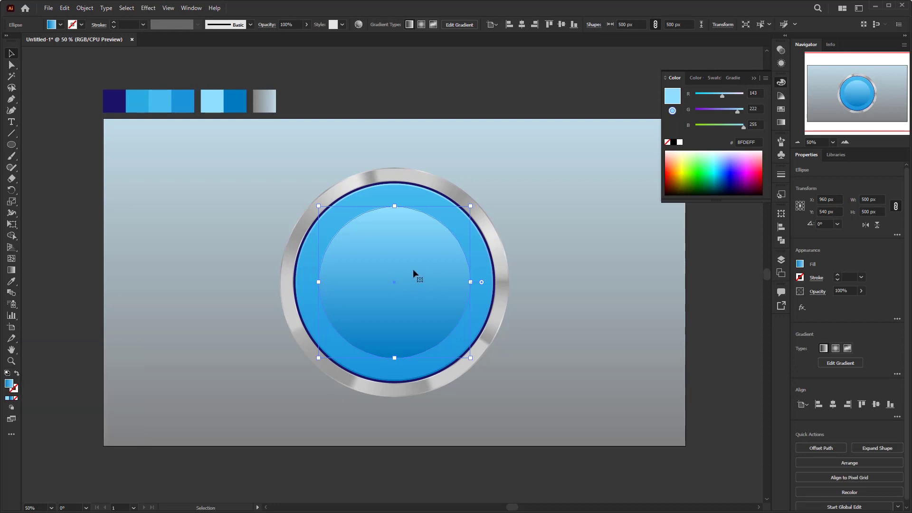
left_click(12, 281)
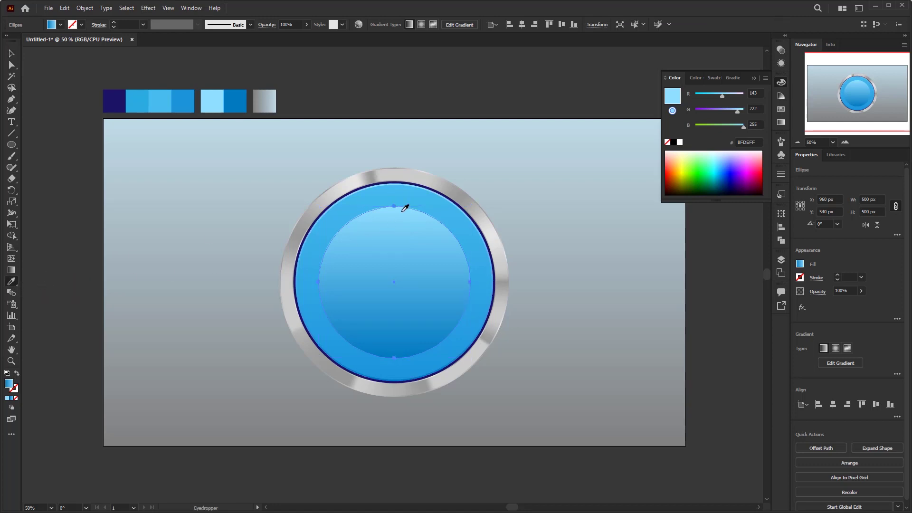
left_click(351, 209)
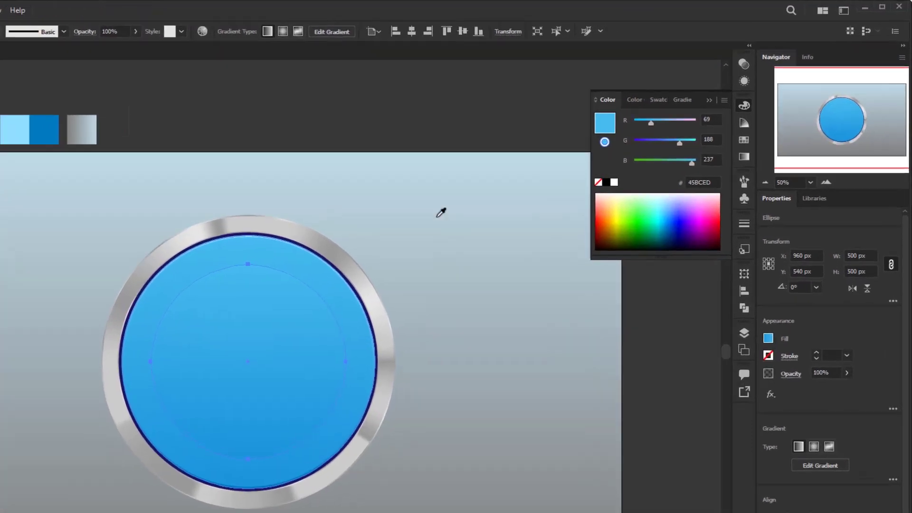
left_click(749, 158)
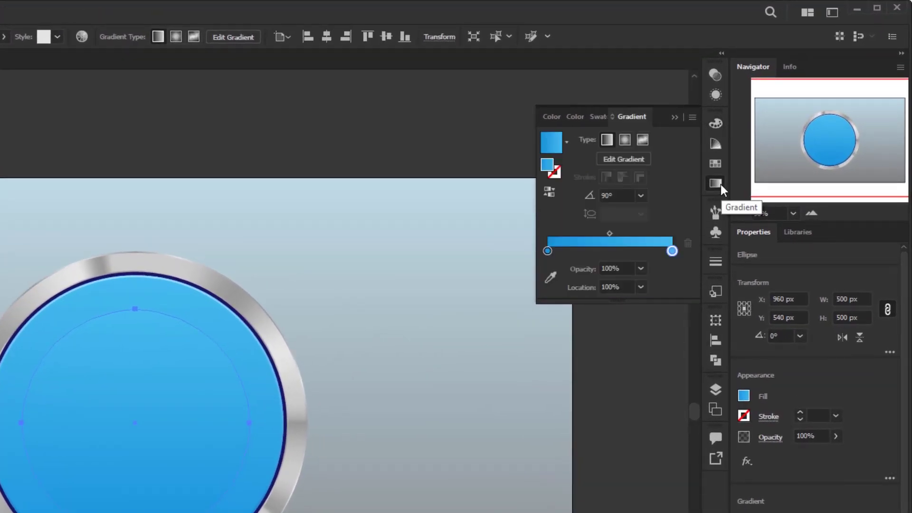
left_click(547, 192)
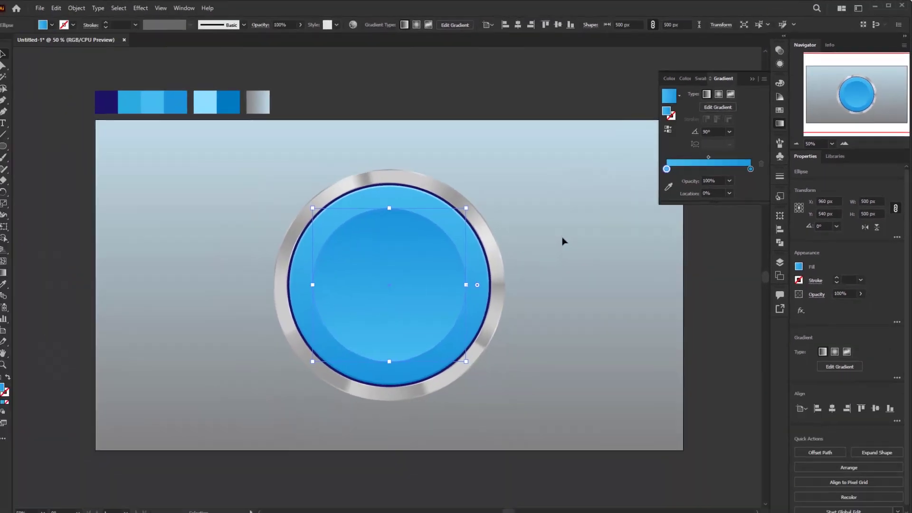
left_click(446, 314)
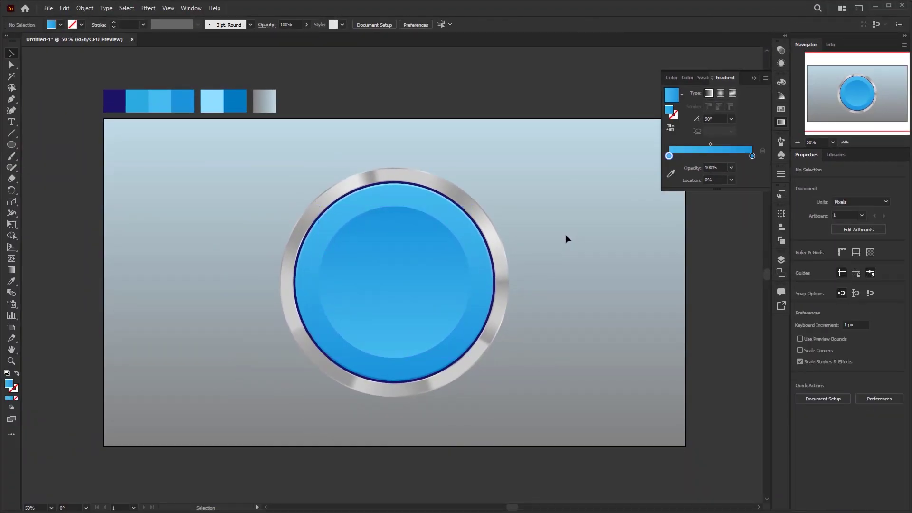
left_click(754, 78)
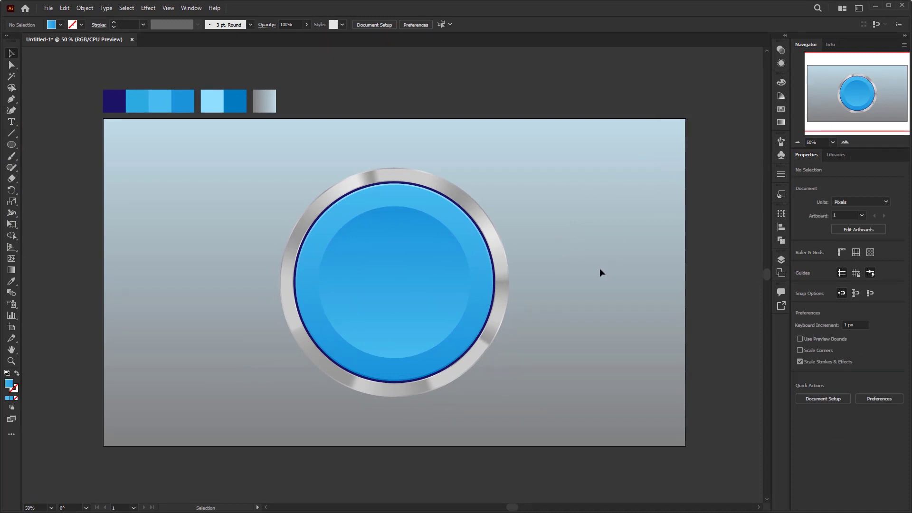
left_click(412, 254)
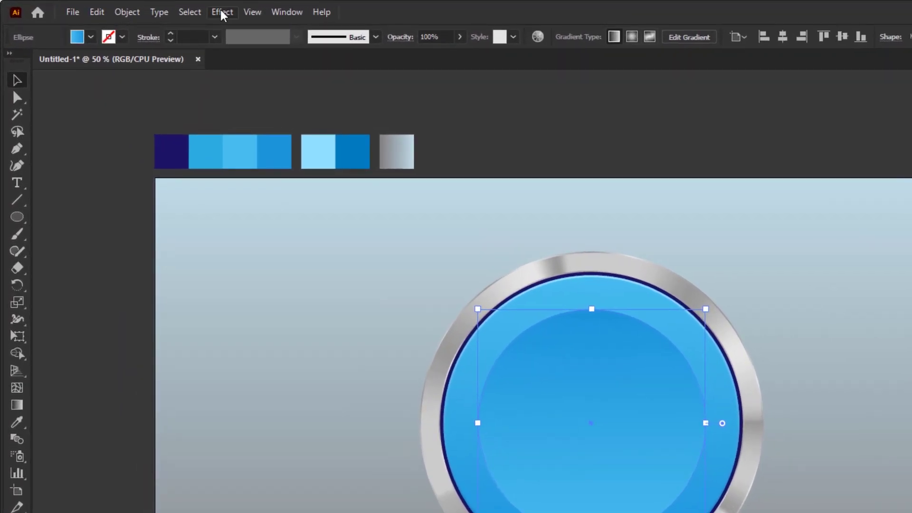
Apply Effect > Blur > Gaussian Blur with a 27-pixel radius to the inner circle
left_click(148, 9)
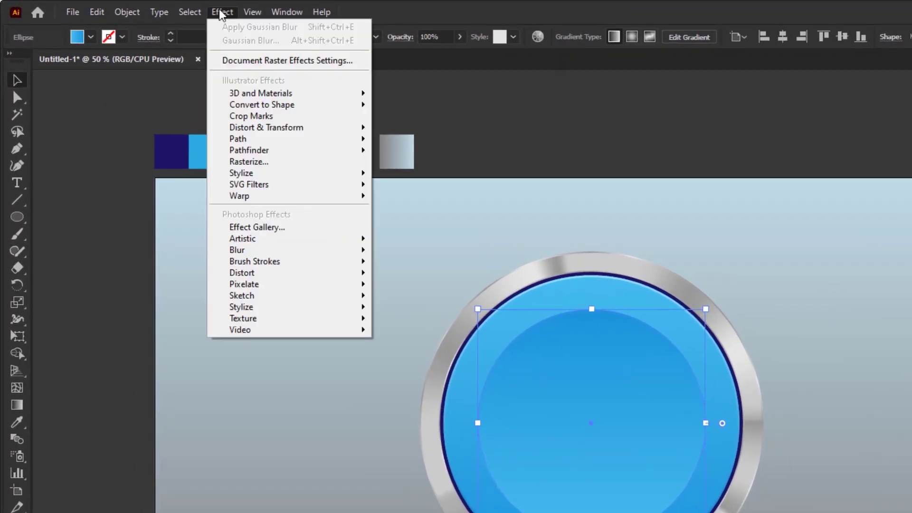
mouse_move(278, 252)
left_click(449, 256)
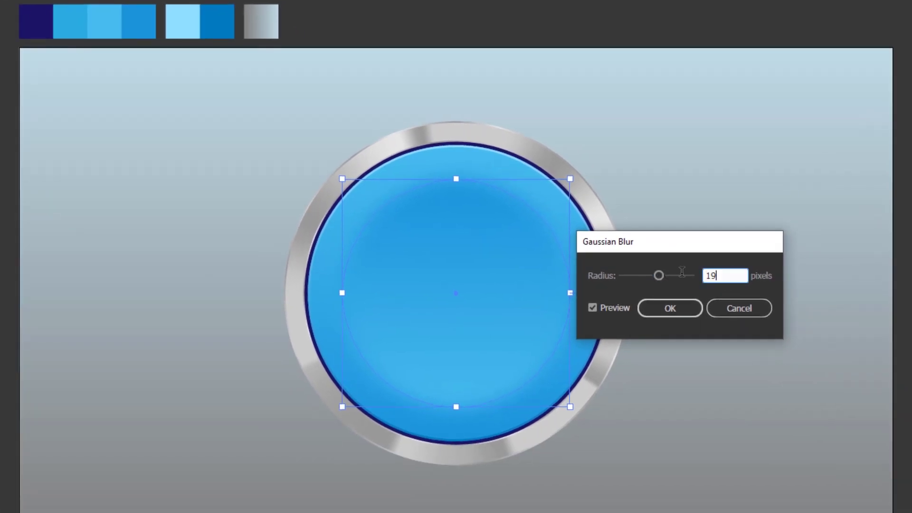
key("ctrl+a")
type("27")
left_click(675, 307)
left_click(675, 306)
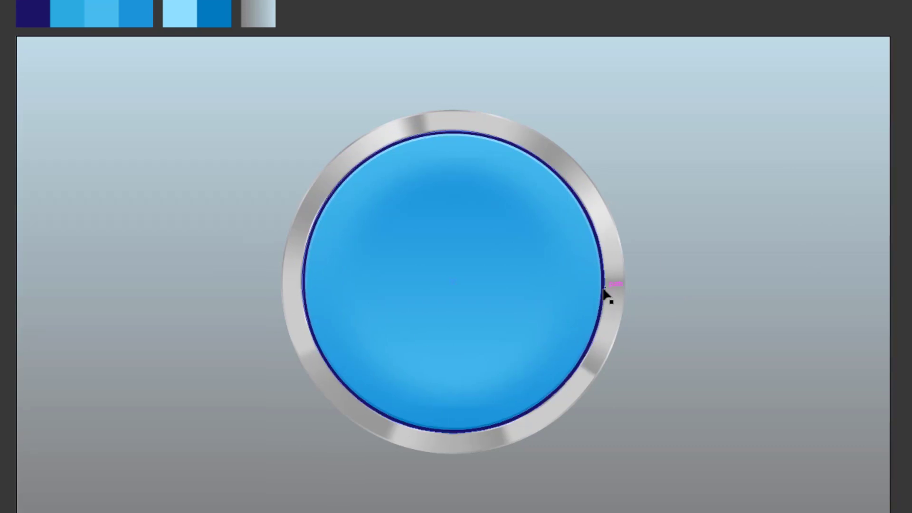
Drag the blurred circle out of the button to sit just left of the silver ring
left_click(522, 290)
left_click_drag(543, 278, 236, 280)
left_click(318, 425)
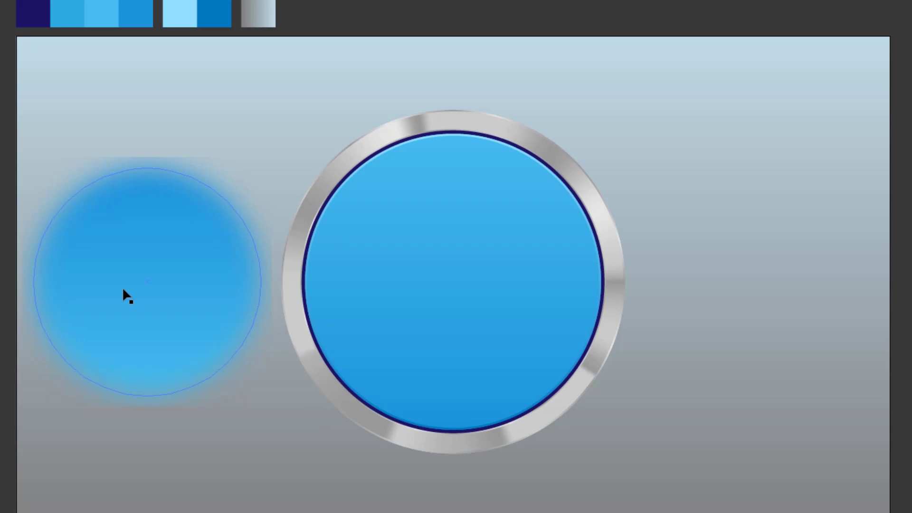
left_click_drag(161, 349, 54, 312)
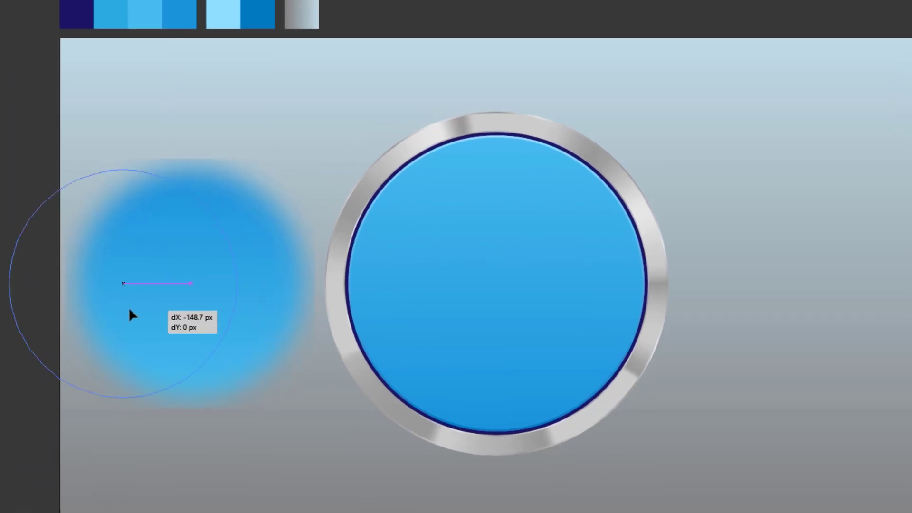
left_click(287, 113)
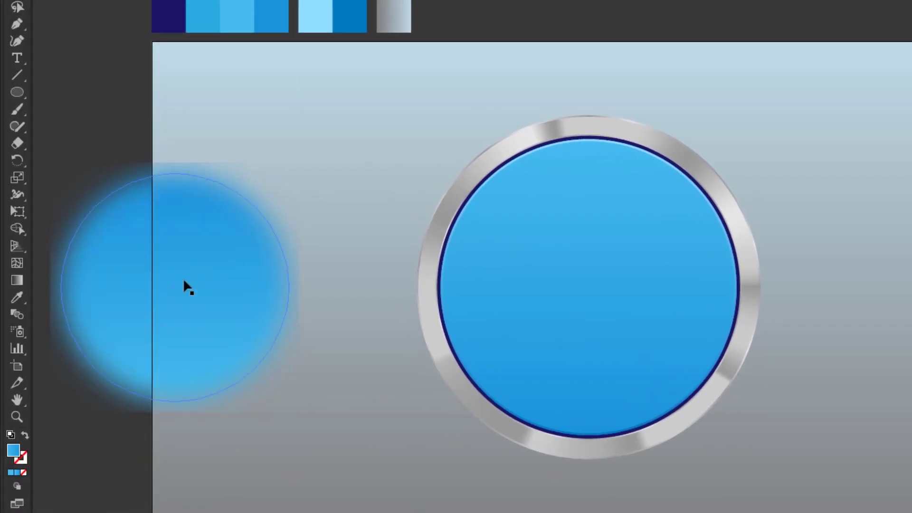
left_click_drag(205, 334, 321, 291)
left_click(325, 113)
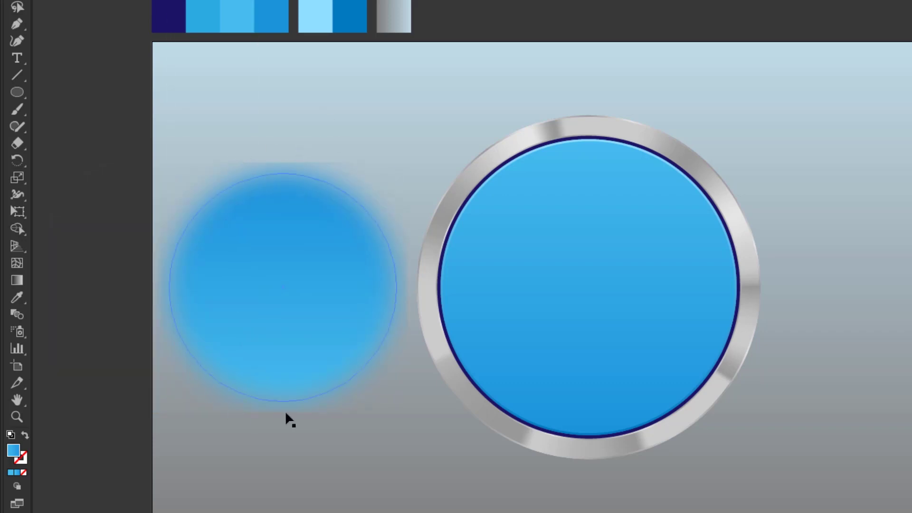
left_click_drag(318, 301, 346, 295)
left_click(358, 455)
left_click_drag(354, 371, 313, 329)
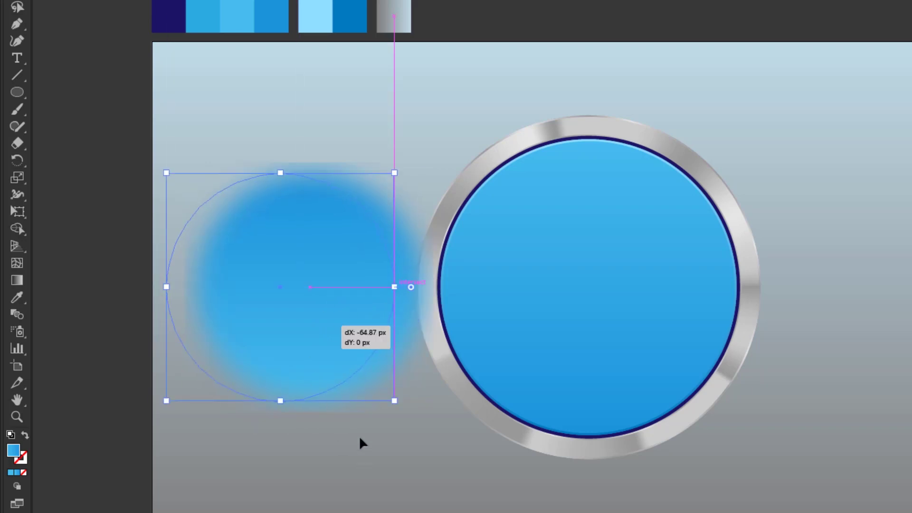
left_click(365, 443)
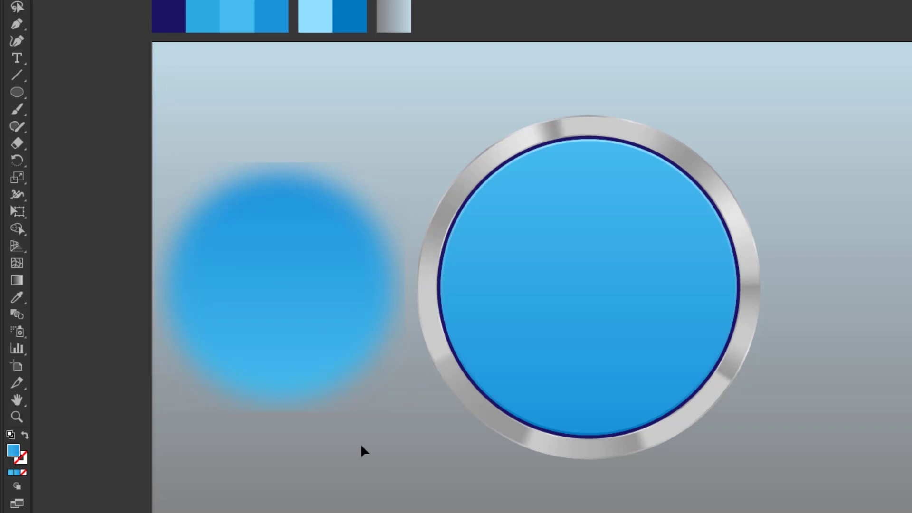
left_click(333, 286)
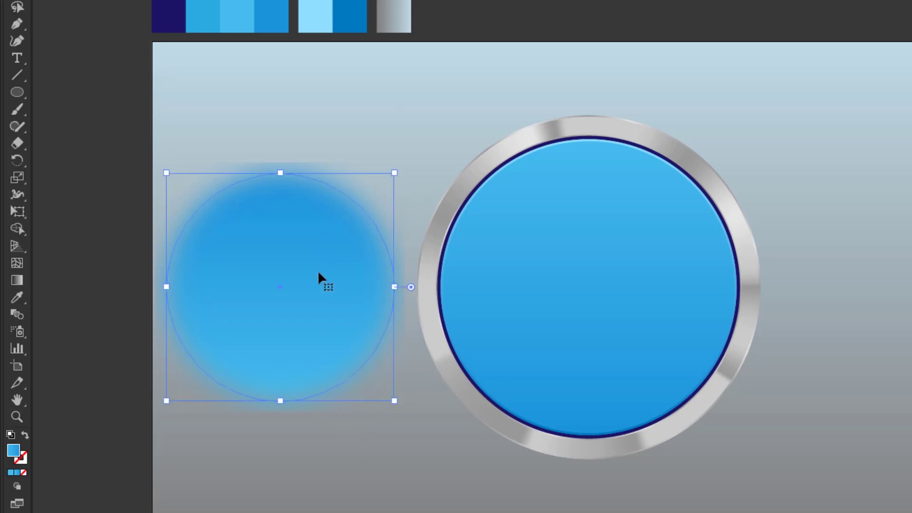
left_click(322, 143)
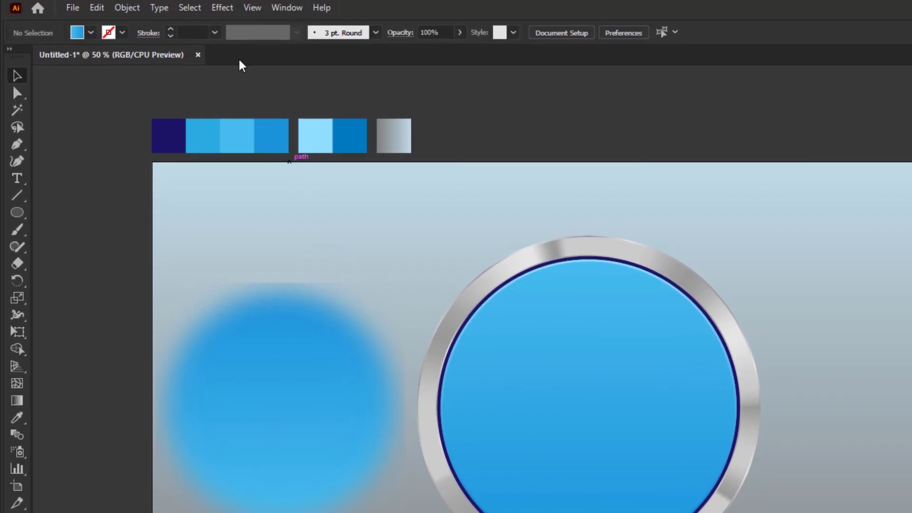
Set Document Raster Effects Settings to add 100 px around objects
left_click(220, 13)
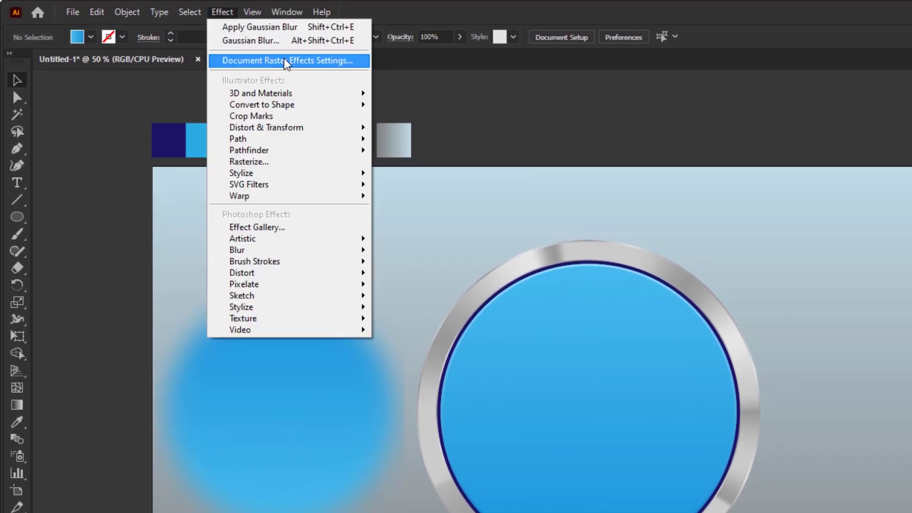
left_click(238, 62)
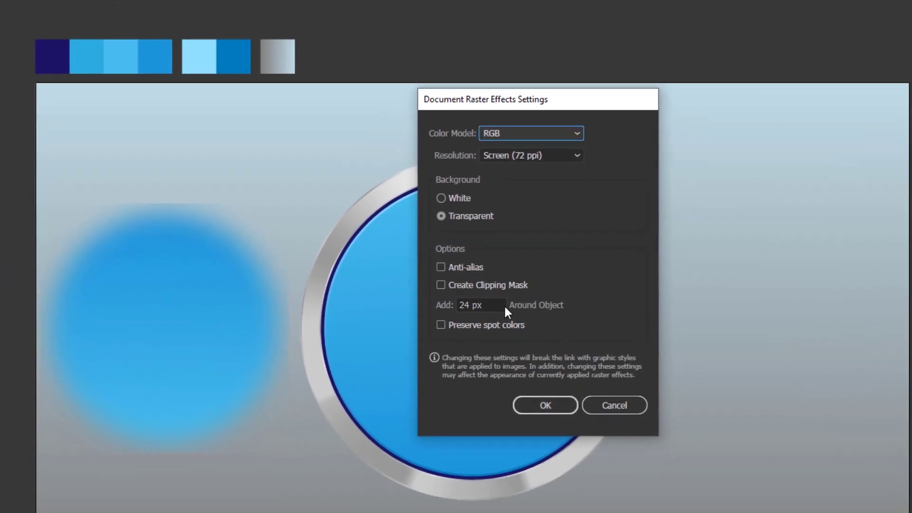
left_click_drag(615, 388, 544, 389)
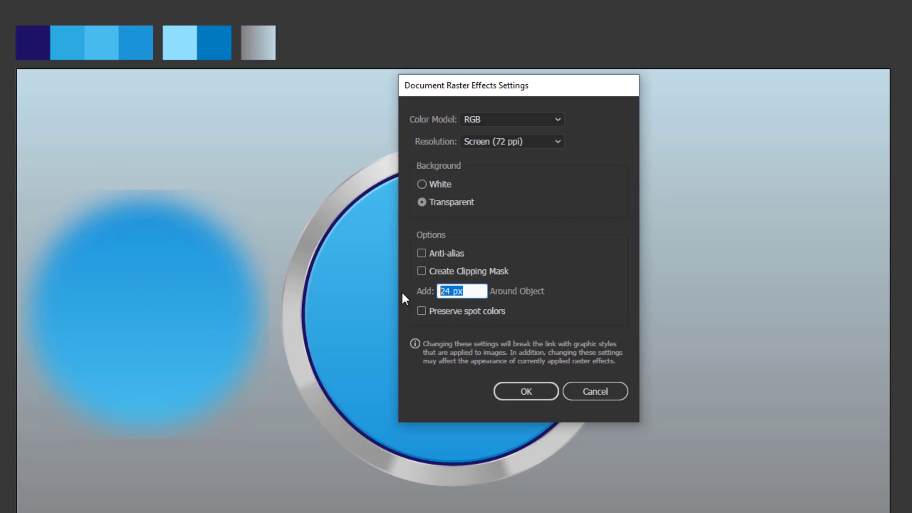
type("100")
left_click(534, 392)
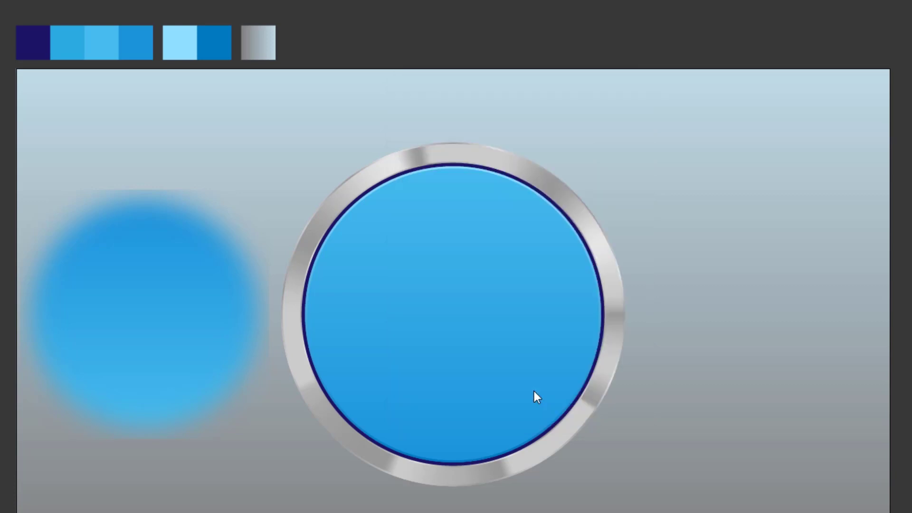
Move the blurred circle back over the button and marquee-select it
left_click(207, 259)
left_click(129, 155)
mouse_move(135, 284)
left_mouse_down()
mouse_move(257, 369)
mouse_move(279, 369)
mouse_move(139, 277)
left_mouse_up()
left_click(162, 155)
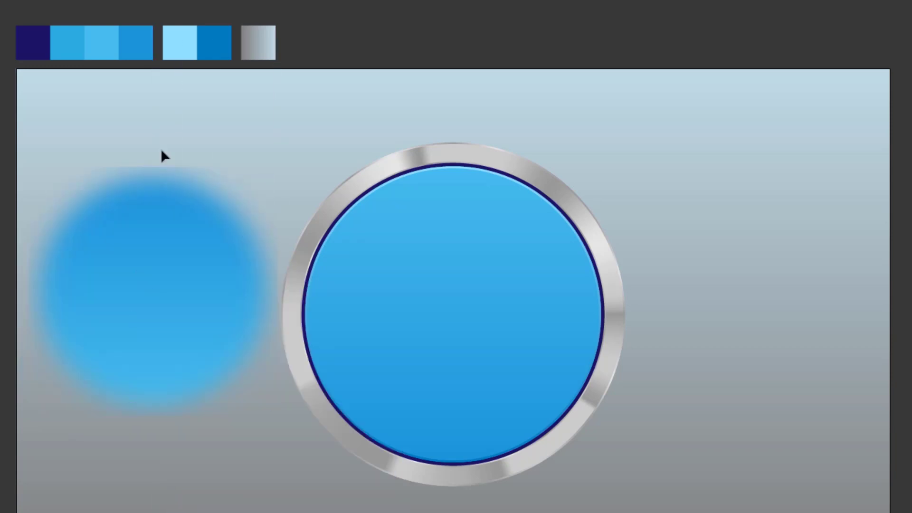
left_click_drag(149, 114, 135, 451)
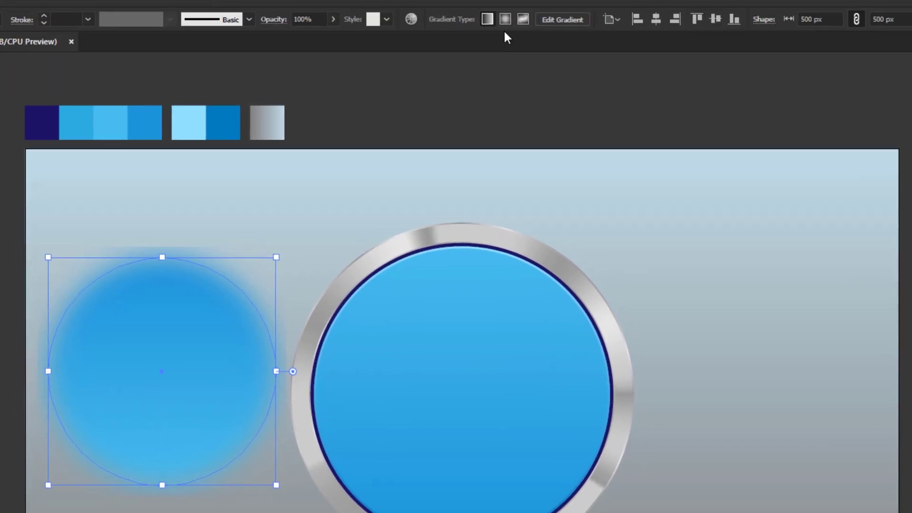
In the Appearance panel, toggle the circle's Gaussian Blur off and back on
left_click(163, 13)
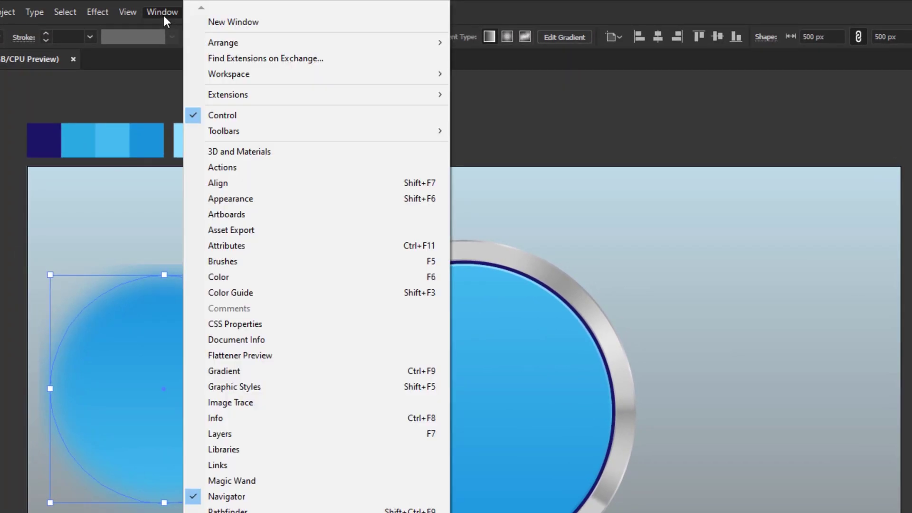
left_click(247, 198)
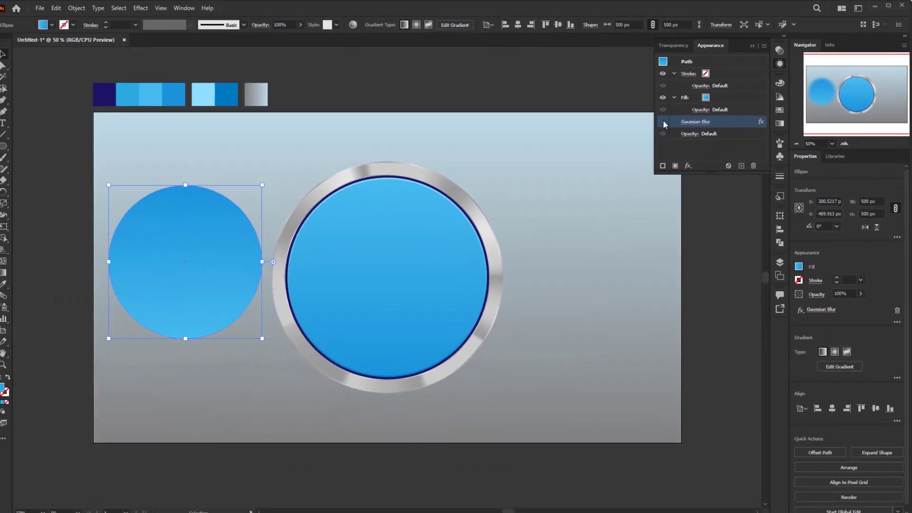
left_click(541, 181)
left_click(665, 120)
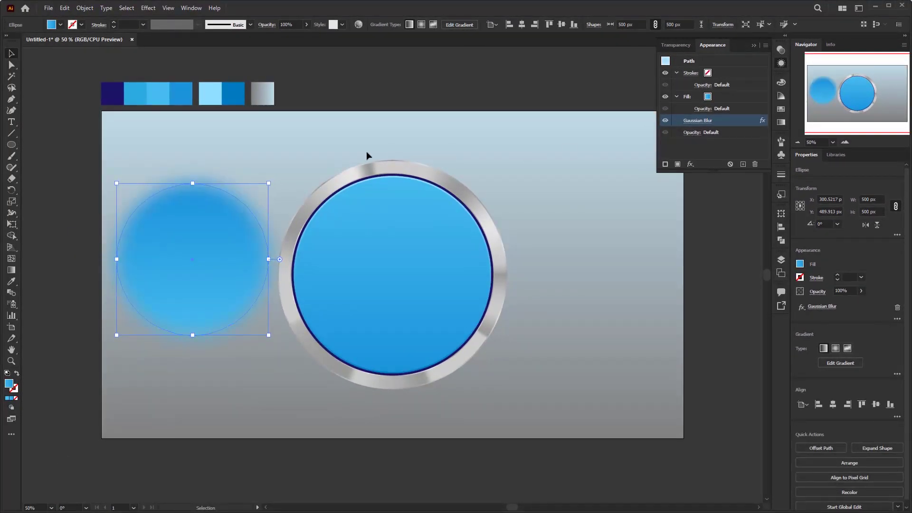
left_click(279, 146)
Centre the blurred circle horizontally and vertically on the artboard, then close Appearance and deselect
left_click_drag(173, 267, 143, 262)
left_click(67, 142)
left_click_drag(92, 275, 142, 278)
left_click(188, 385)
left_click(162, 284)
left_click(522, 25)
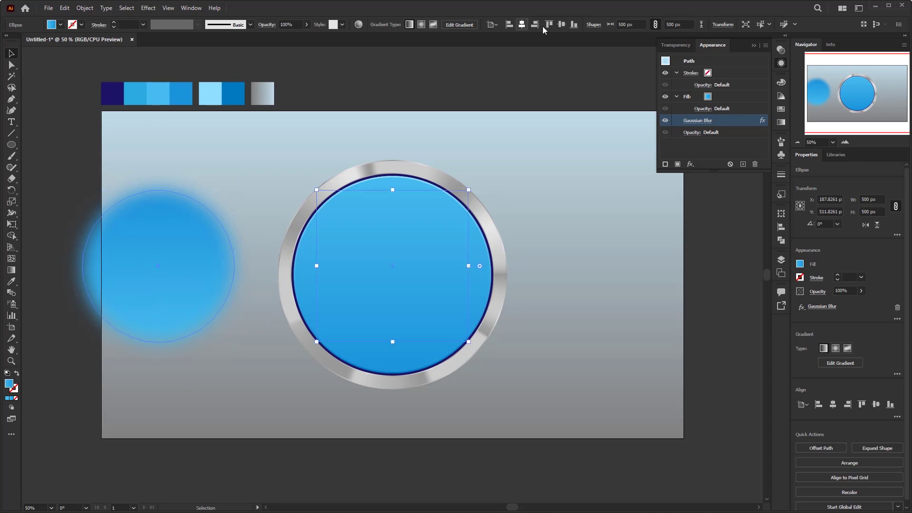
left_click(561, 25)
left_click(753, 45)
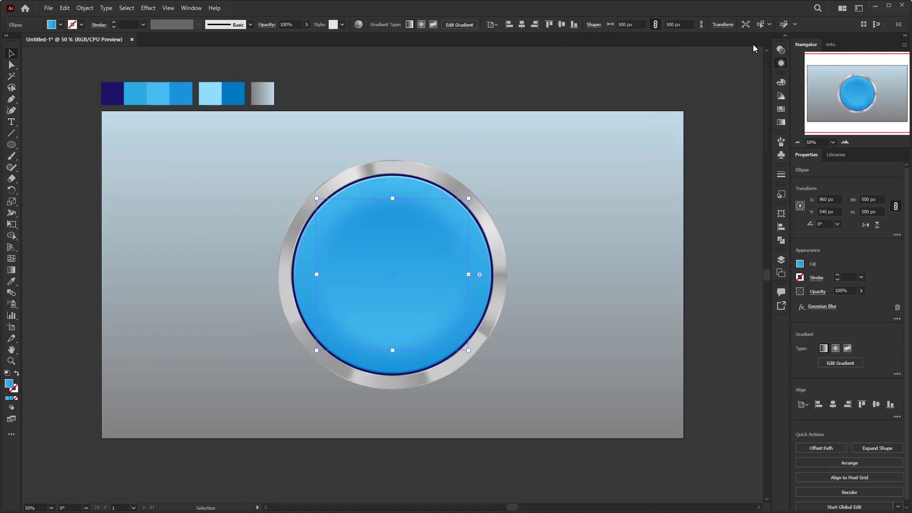
left_click(136, 189)
Draw a 380 × 380 px circle and centre it horizontally and vertically on the artboard
left_click(12, 145)
left_click(50, 169)
left_click(375, 251)
type("380")
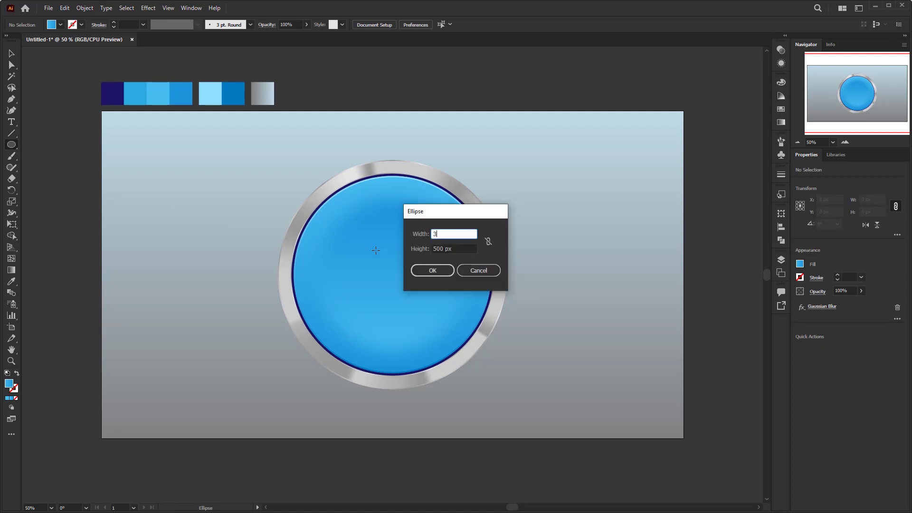
key("Tab")
type("380")
key("Return")
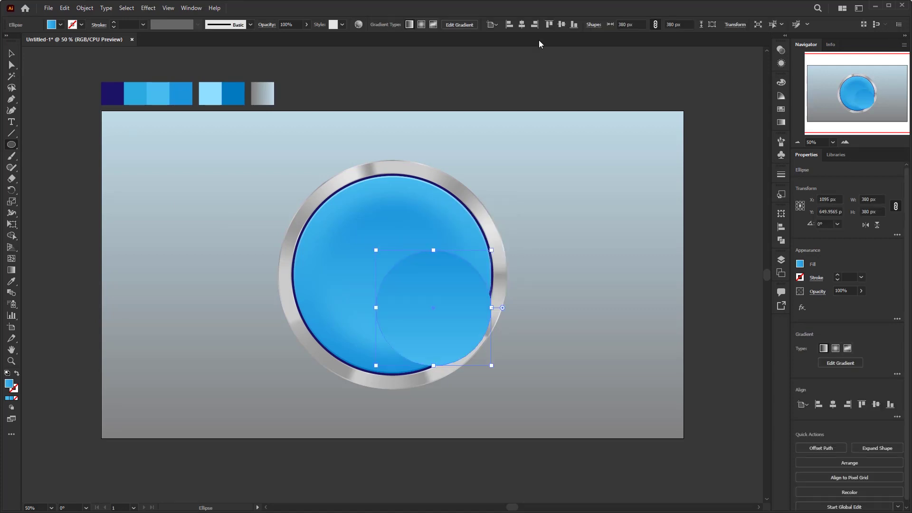
left_click(522, 25)
left_click(561, 25)
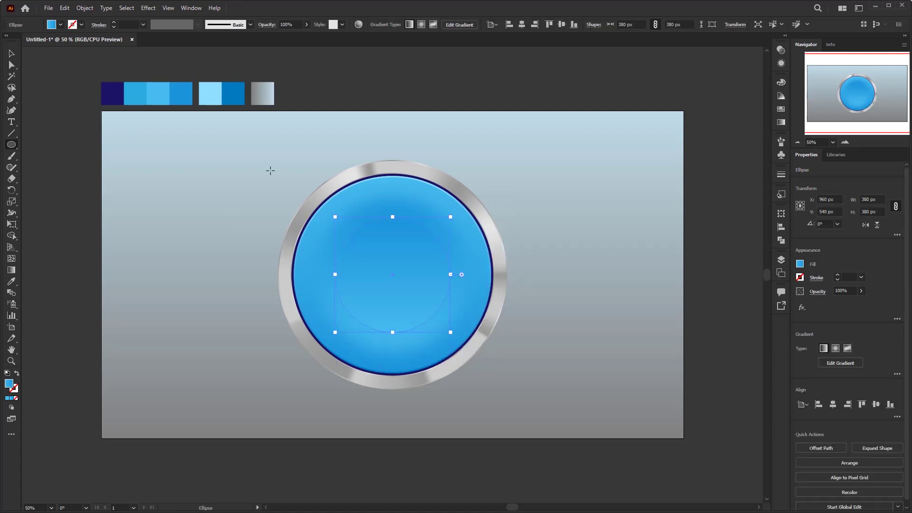
Fill the inner circle with the swatch blue using the Eyedropper
left_click(12, 281)
left_click(50, 282)
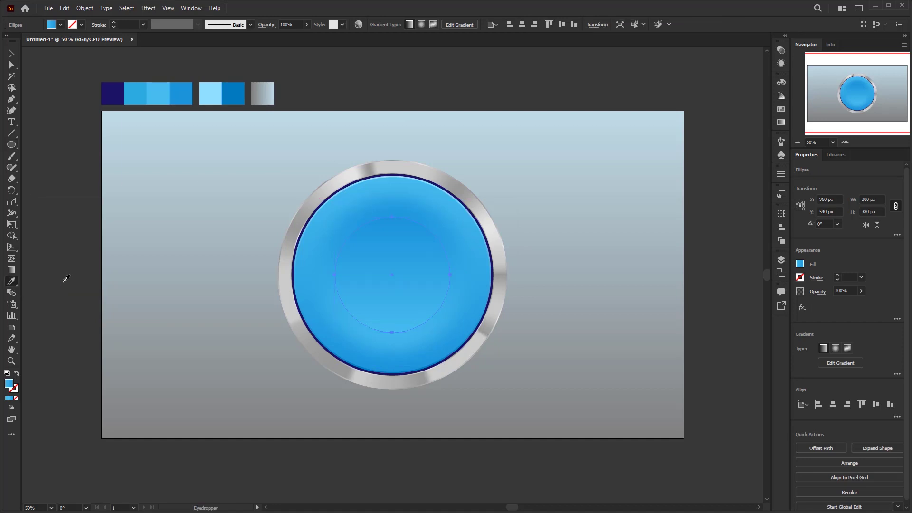
left_click(135, 90)
key("v")
Apply a Gaussian Blur with radius 19 to the circle, then deselect it
left_click(148, 8)
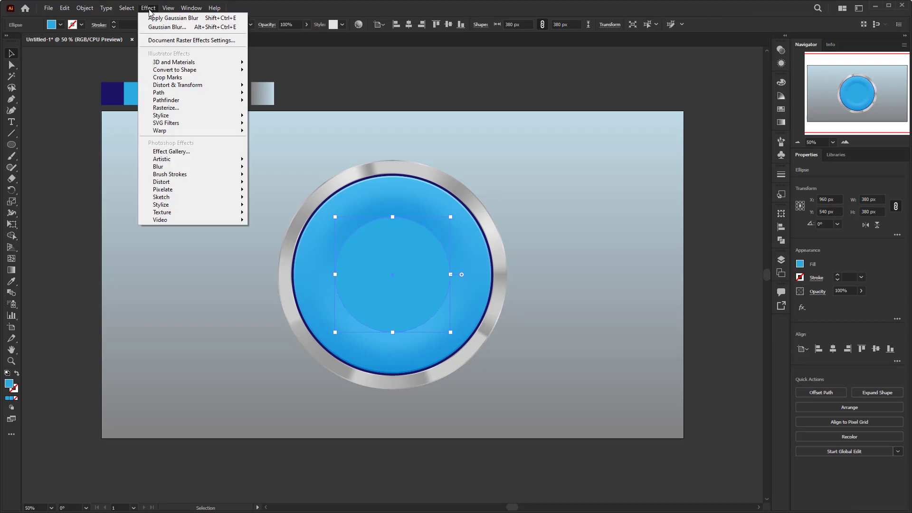
mouse_move(172, 168)
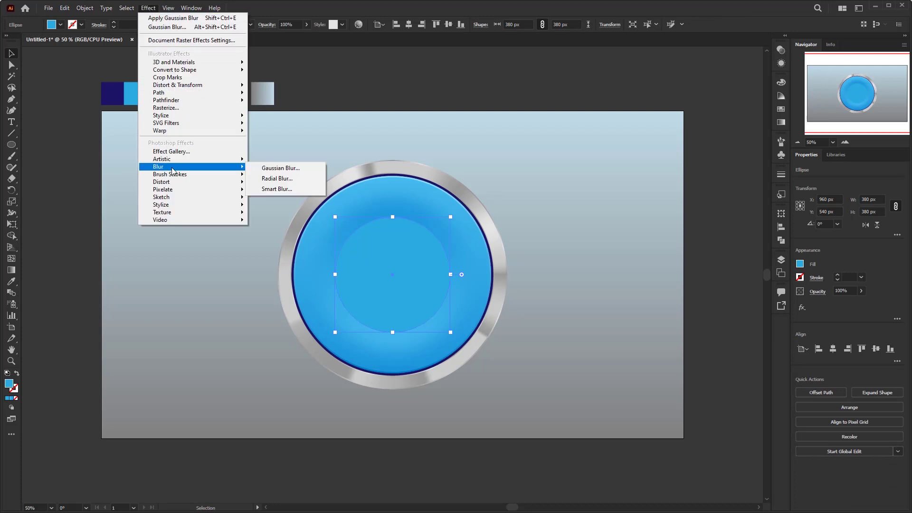
left_click(265, 169)
double_click(574, 270)
type("19")
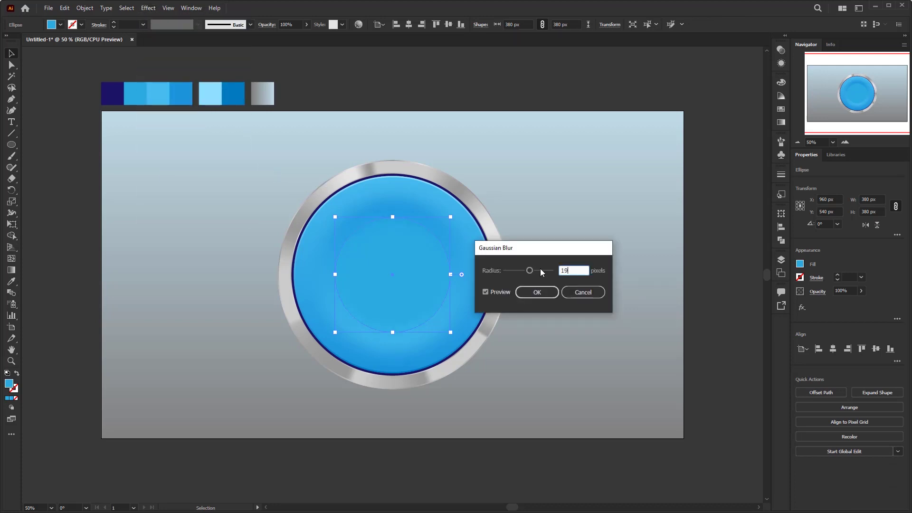
left_click(543, 293)
left_click(504, 251)
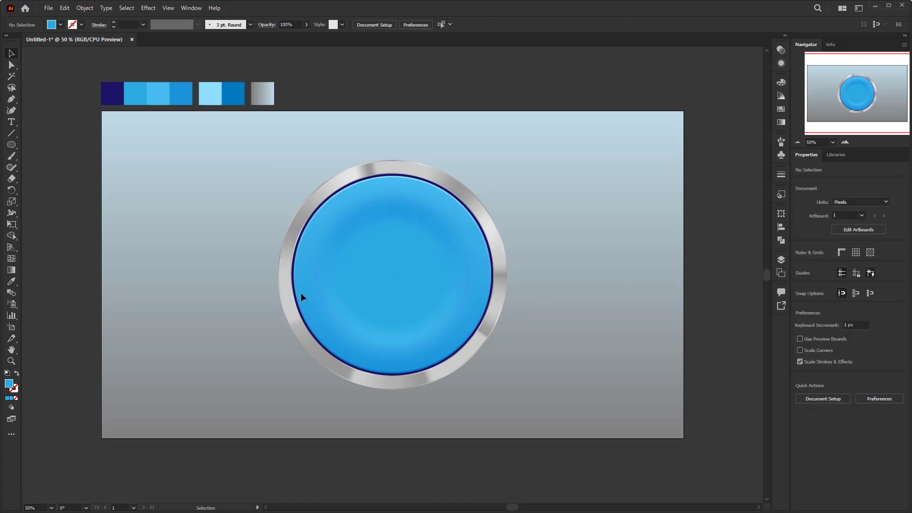
Type 'PUSH' on the button and enlarge it to about 104 pt
left_click_drag(12, 122, 56, 124)
left_click(378, 270)
type("PUSH")
key("Escape")
left_click_drag(392, 267, 429, 296)
Set PUSH to Neo Sans Bold, centre it on the artboard, and colour it darker blue
left_click(523, 24)
left_click(380, 24)
left_click(374, 92)
left_click(431, 24)
left_click(418, 67)
left_click(642, 28)
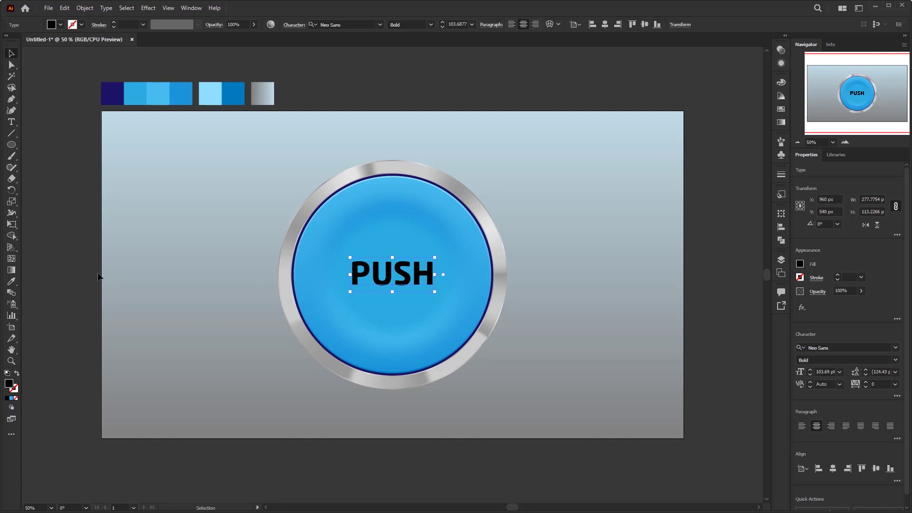
left_click_drag(11, 281, 45, 285)
left_click(231, 92)
Copy PUSH, paste in place, colour the copy lighter blue, and nudge it down
left_click(65, 8)
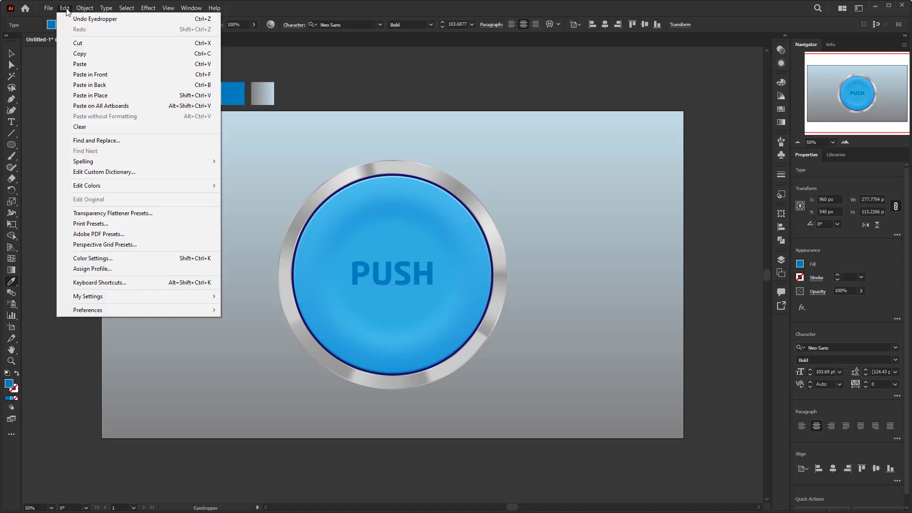
left_click(77, 56)
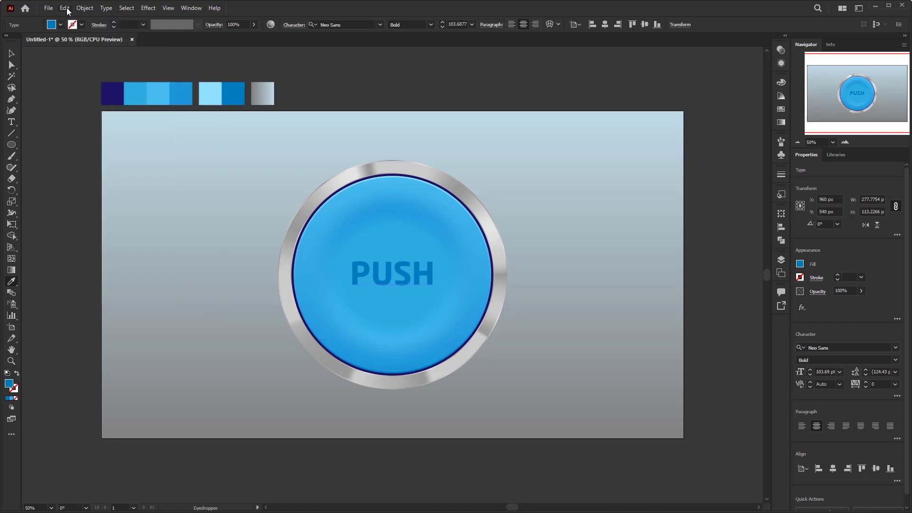
left_click(65, 9)
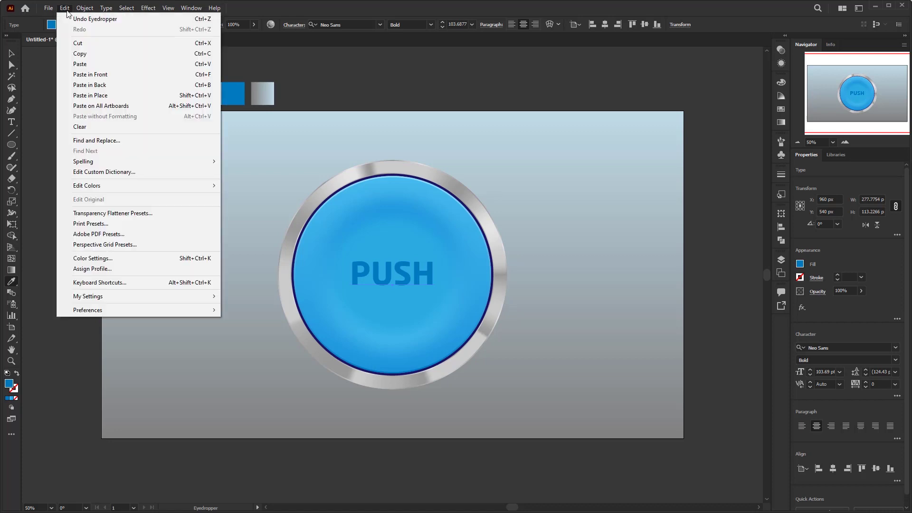
left_click(119, 95)
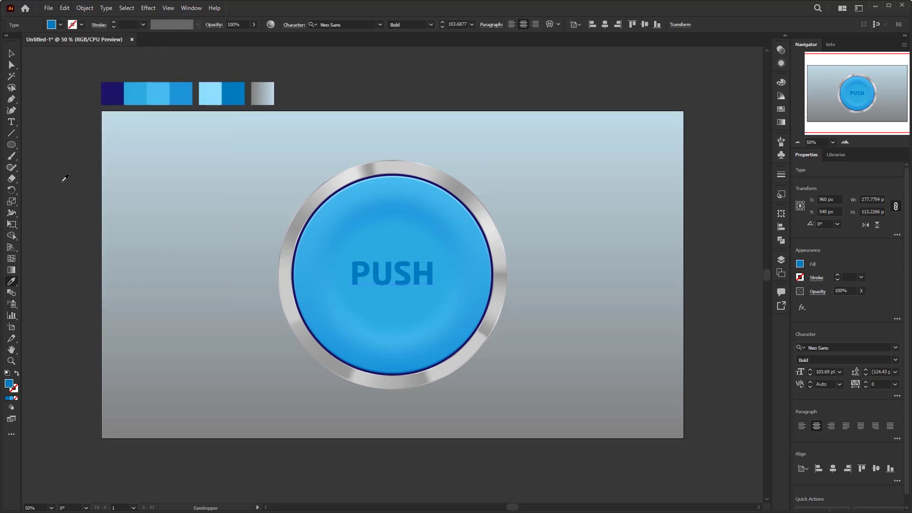
left_click(161, 91)
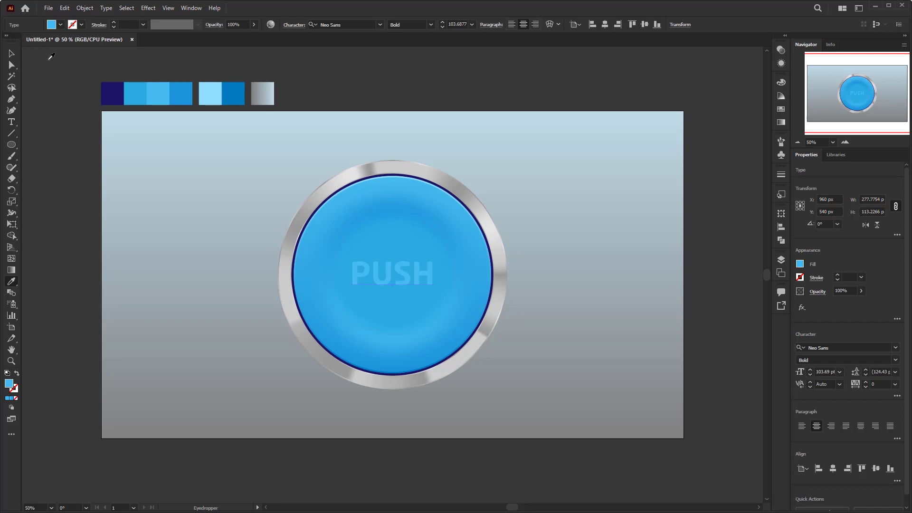
left_click(10, 53)
key("Down")
key("Down")
left_click(65, 8)
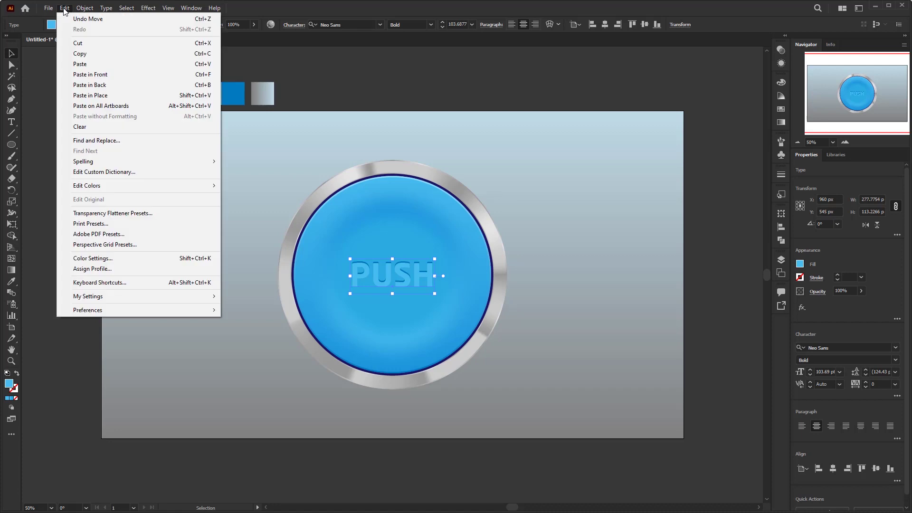
Paste a third darker-blue PUSH copy nudged down 2 px, then marquee-select the whole button
left_click(107, 95)
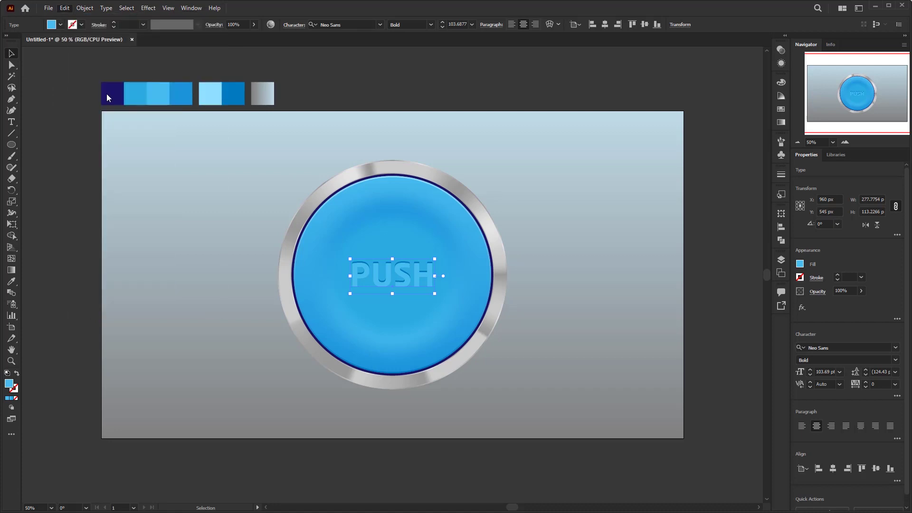
left_click(12, 281)
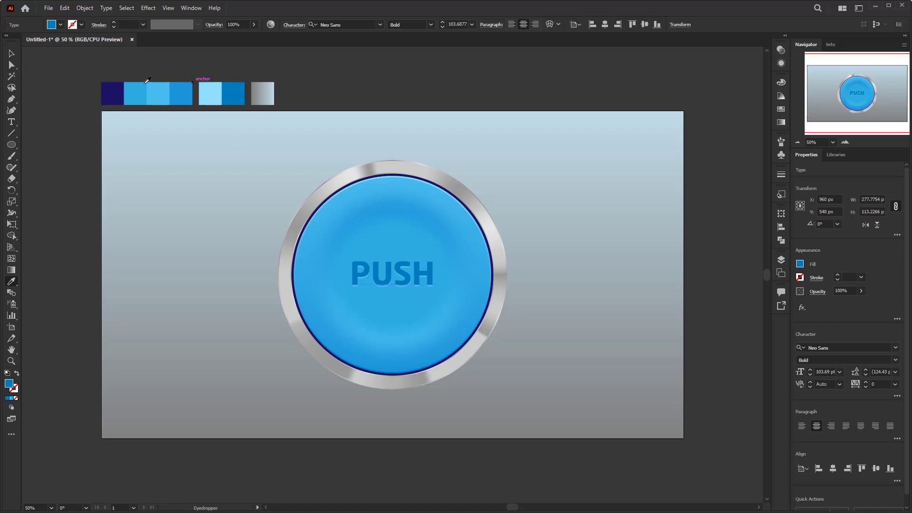
left_click(135, 94)
left_click(182, 89)
left_click(8, 56)
key("Down")
key("Down")
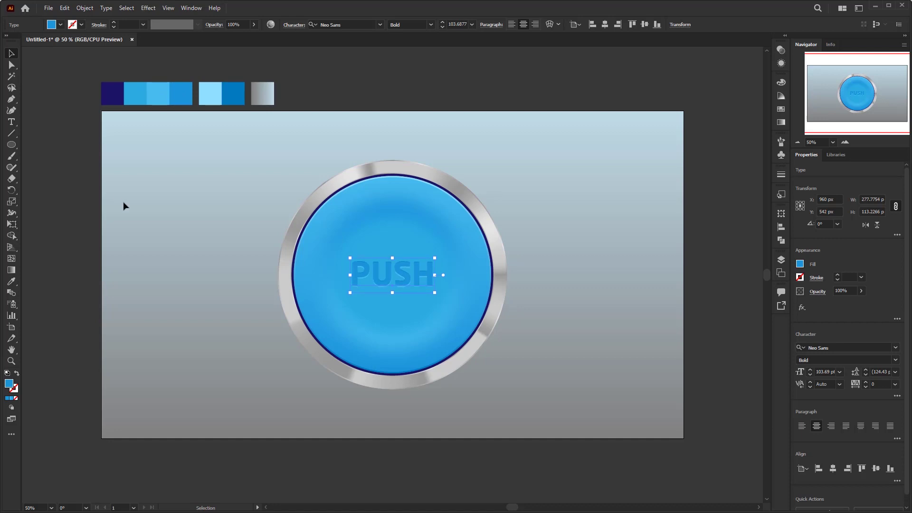
left_click(187, 259)
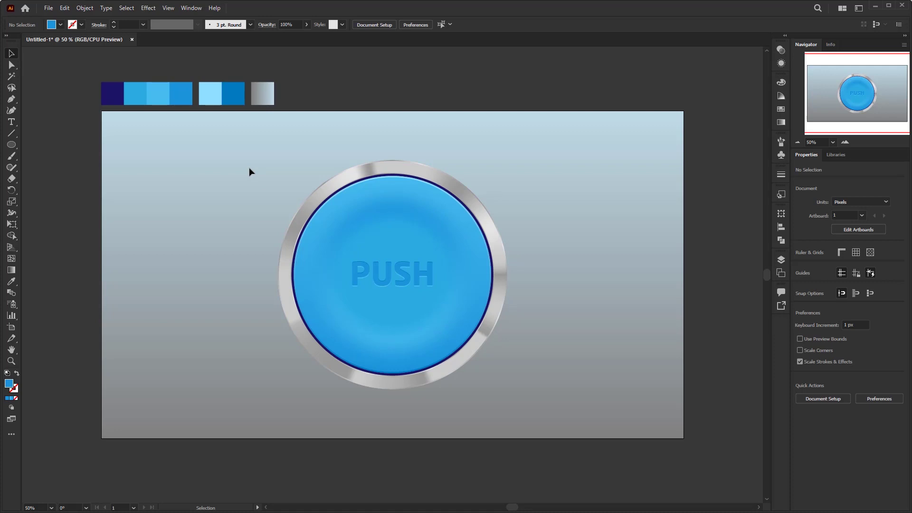
left_click_drag(252, 131, 554, 410)
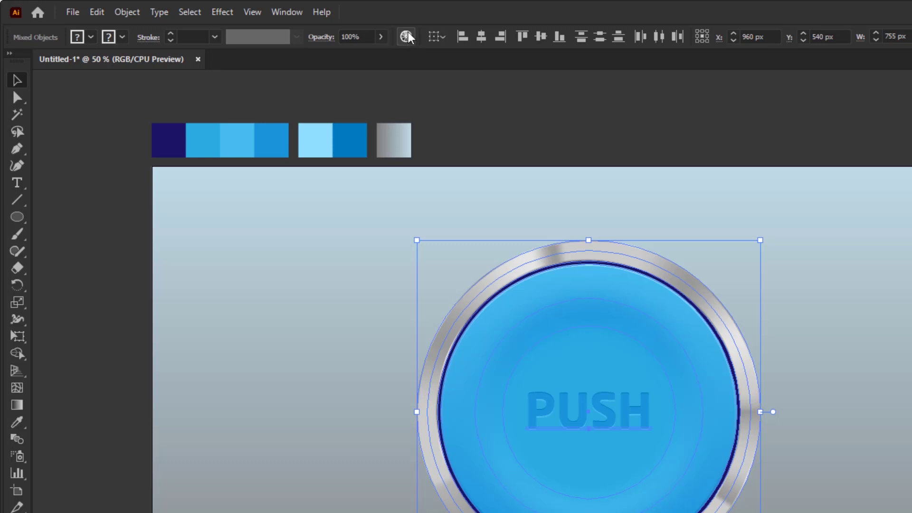
In Recolor Artwork, drag the dark blue base colour to magenta, then reselect the button
left_click(406, 37)
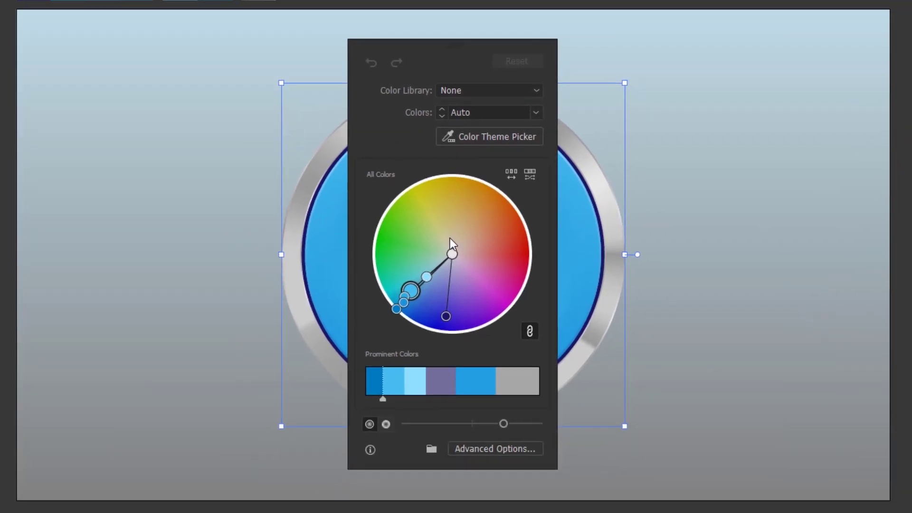
left_click_drag(468, 43, 763, 38)
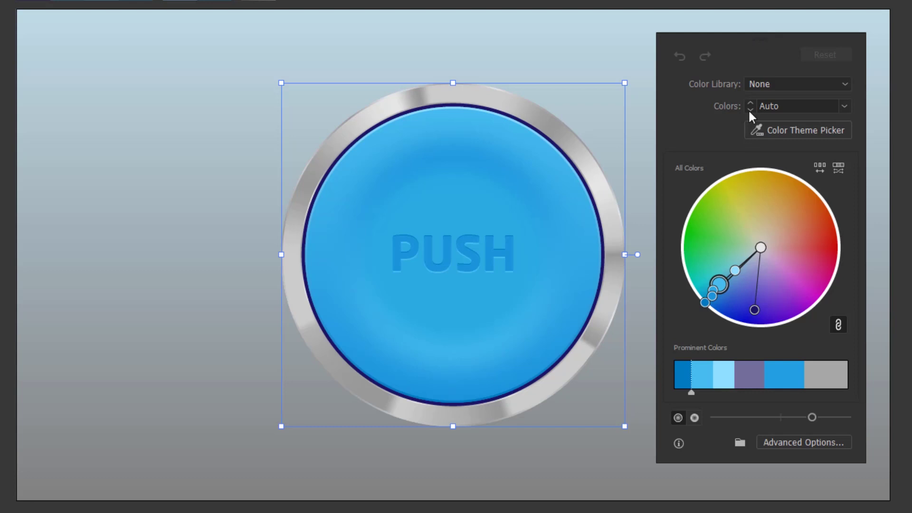
left_click(837, 324)
left_click(754, 311)
left_click_drag(754, 310, 832, 246)
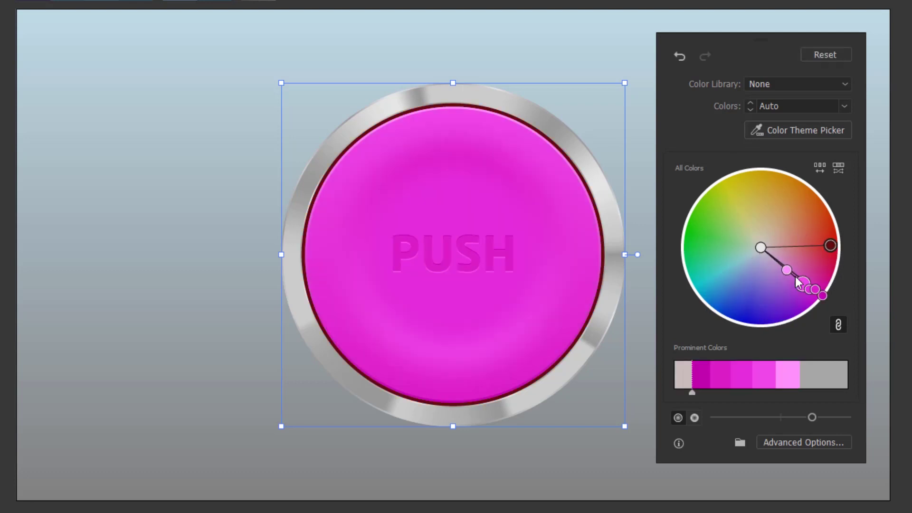
left_click(894, 246)
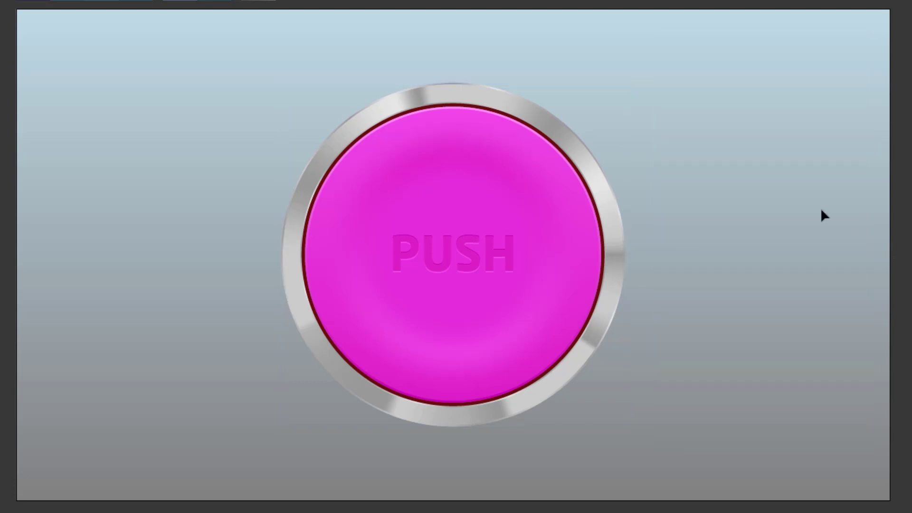
left_click_drag(667, 72, 264, 431)
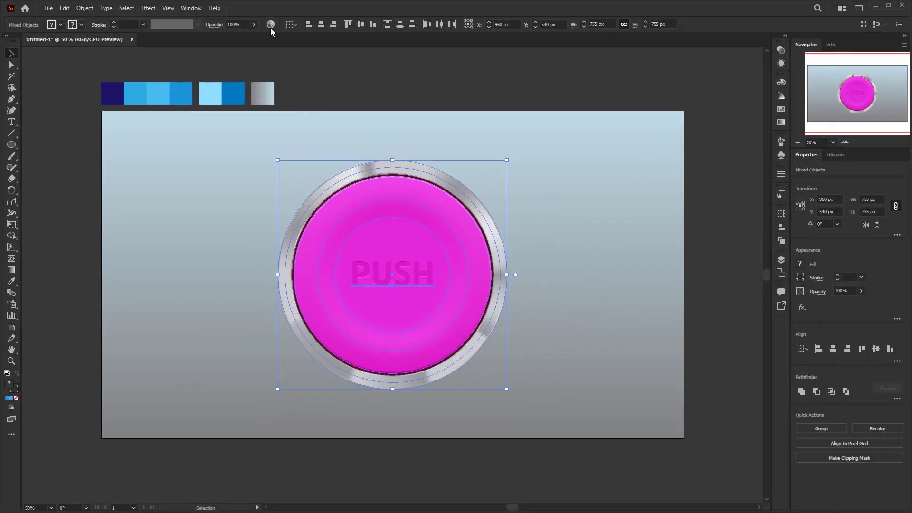
Reopen Recolor Artwork and shift the button's colours from magenta toward red
left_click(271, 24)
left_click_drag(401, 133, 598, 133)
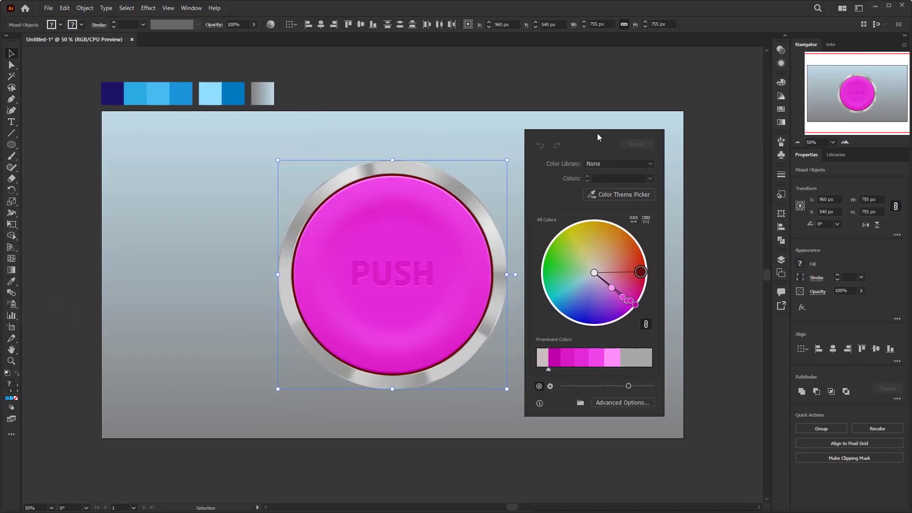
left_click_drag(639, 272, 631, 241)
Close the Recolor Artwork controls, deselect, then reselect all artwork and use the control bar
left_click(719, 242)
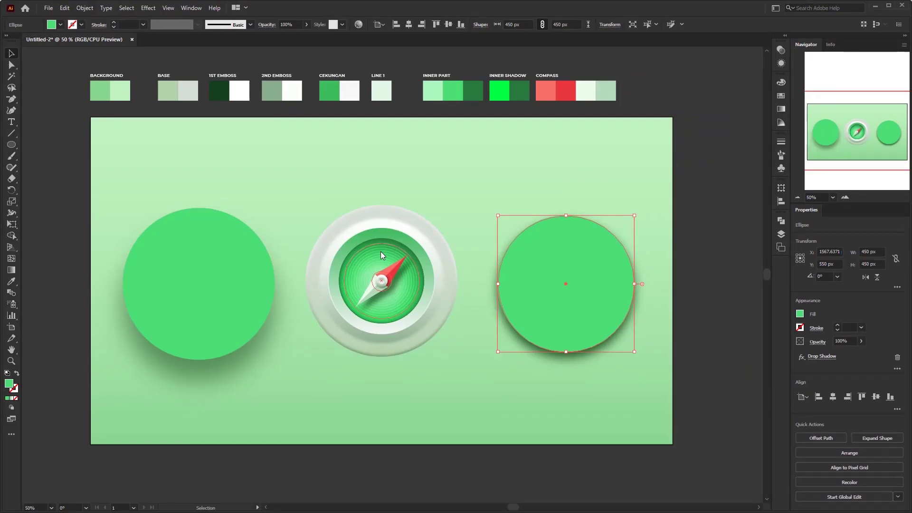
key("ctrl+shift+a")
key("ctrl+a")
left_click(198, 284)
left_click(409, 25)
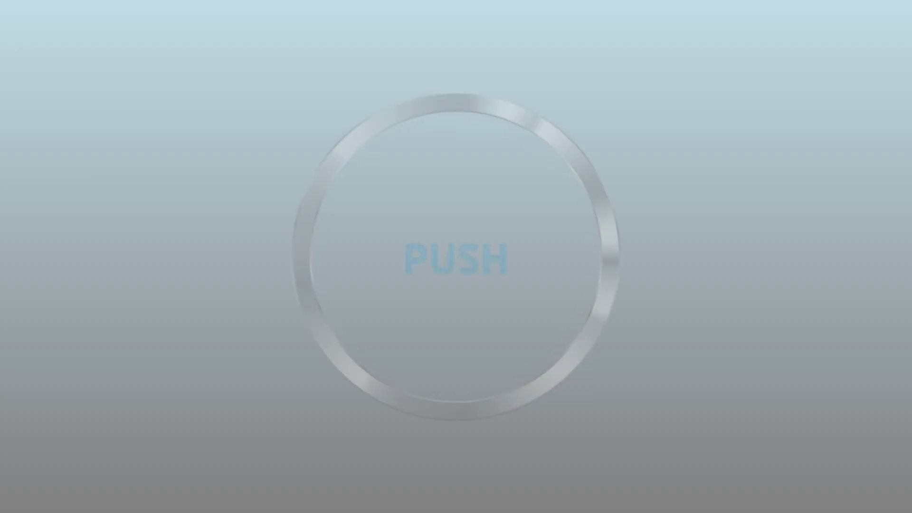